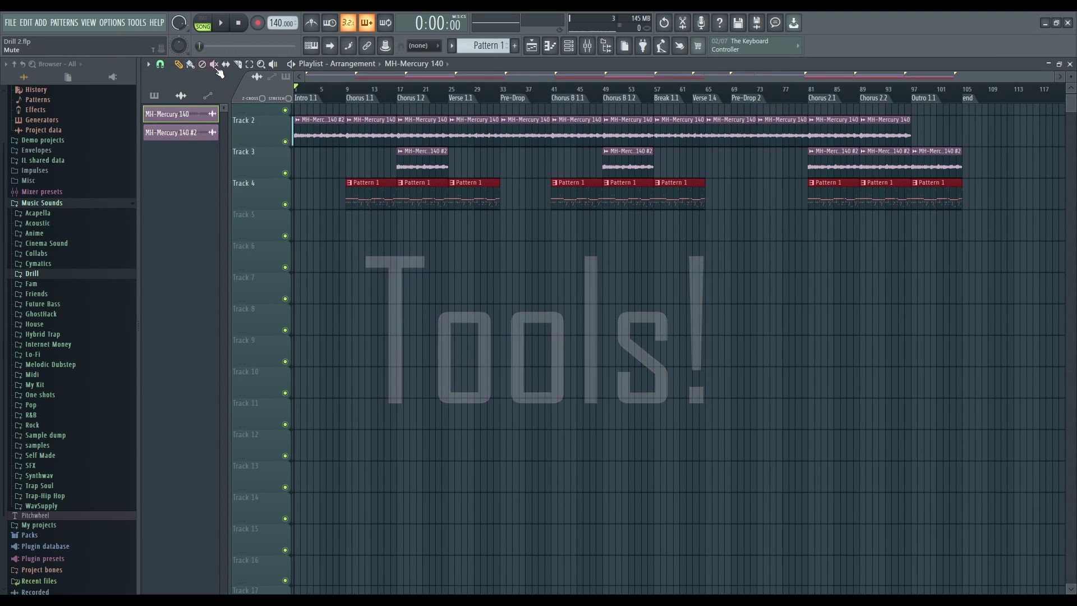
Step: Try the Paint tool by laying five consecutive MH-Mercury 140 clips along Track 6, and undo them
{"action": "left_click", "coordinate": [240, 65]}
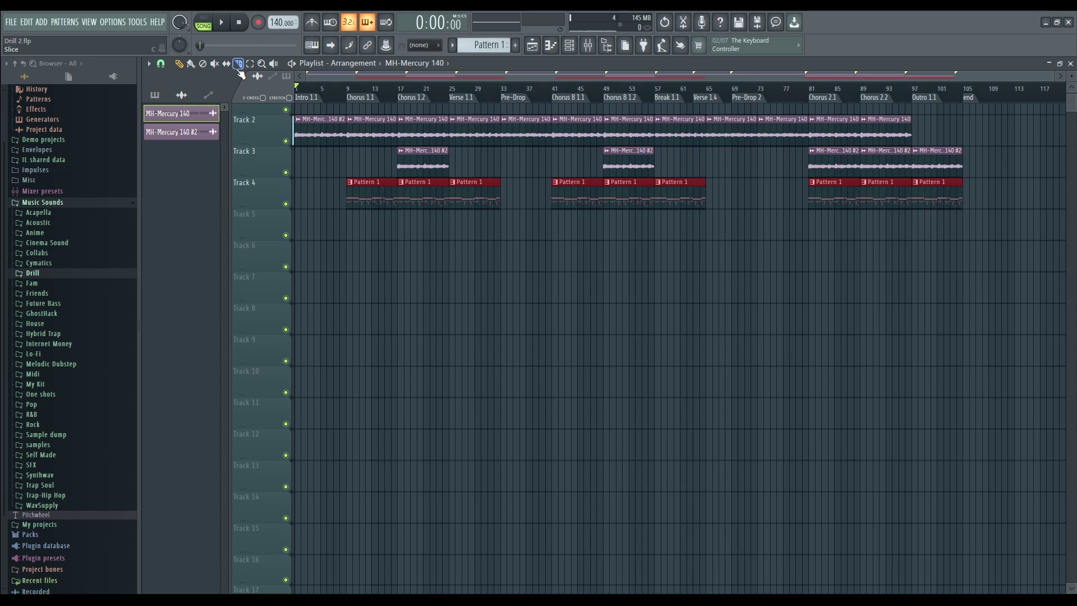
{"action": "left_click", "coordinate": [196, 64]}
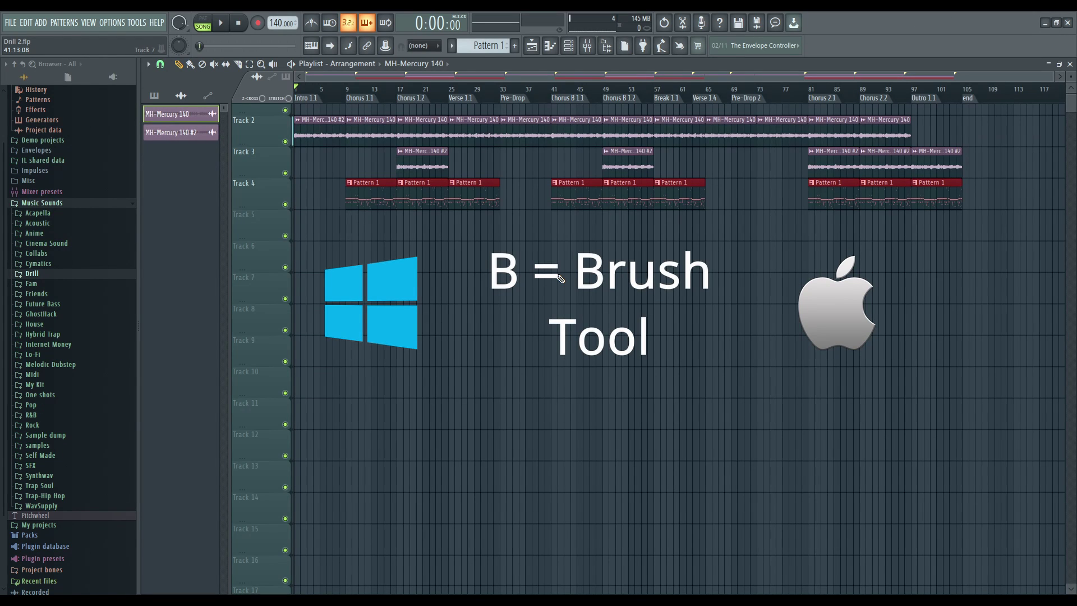
{"action": "key", "text": "b"}
{"action": "mouse_move", "coordinate": [524, 254]}
{"action": "left_mouse_down"}
{"action": "mouse_move", "coordinate": [673, 261]}
{"action": "mouse_move", "coordinate": [733, 286]}
{"action": "mouse_move", "coordinate": [765, 277]}
{"action": "left_mouse_up"}
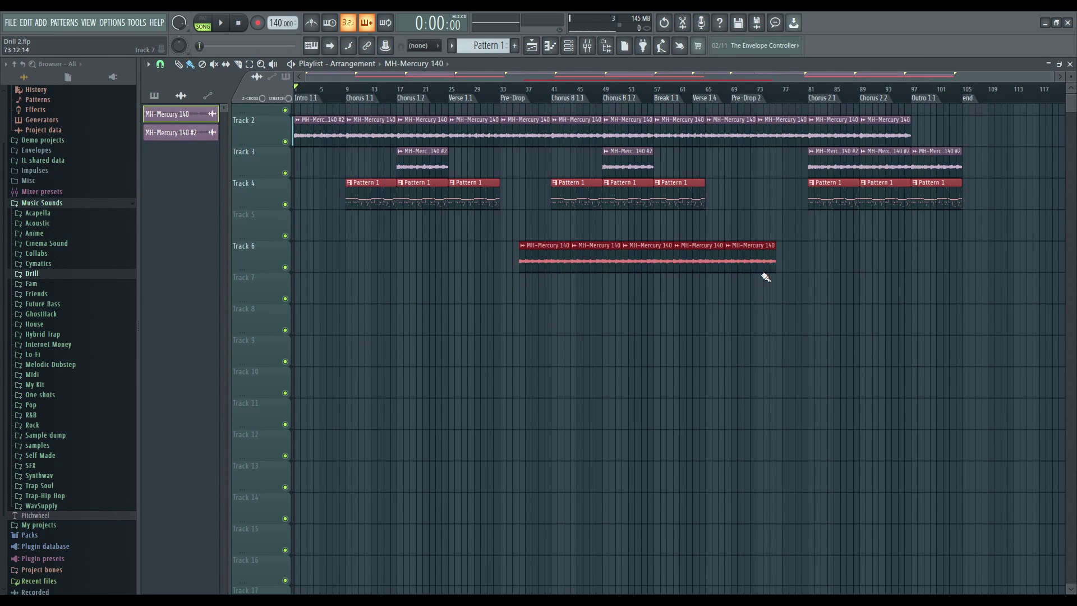
{"action": "key", "text": "ctrl+z"}
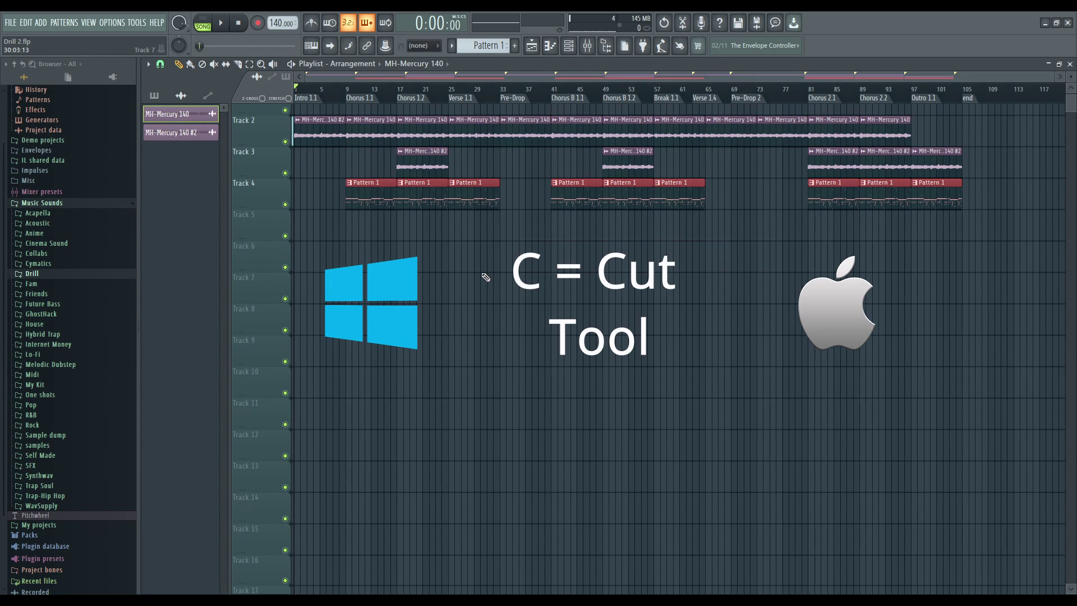
Step: Try slicing the Verse 1.1 Pattern 1 clip on Track 4 near bar 32 with the Slice tool
{"action": "key", "text": "c"}
{"action": "left_click_drag", "start_coordinate": [486, 283], "coordinate": [512, 271]}
{"action": "left_click_drag", "start_coordinate": [495, 208], "coordinate": [539, 259]}
{"action": "scroll", "coordinate": [504, 245], "scroll_direction": "up", "scroll_amount": 4}
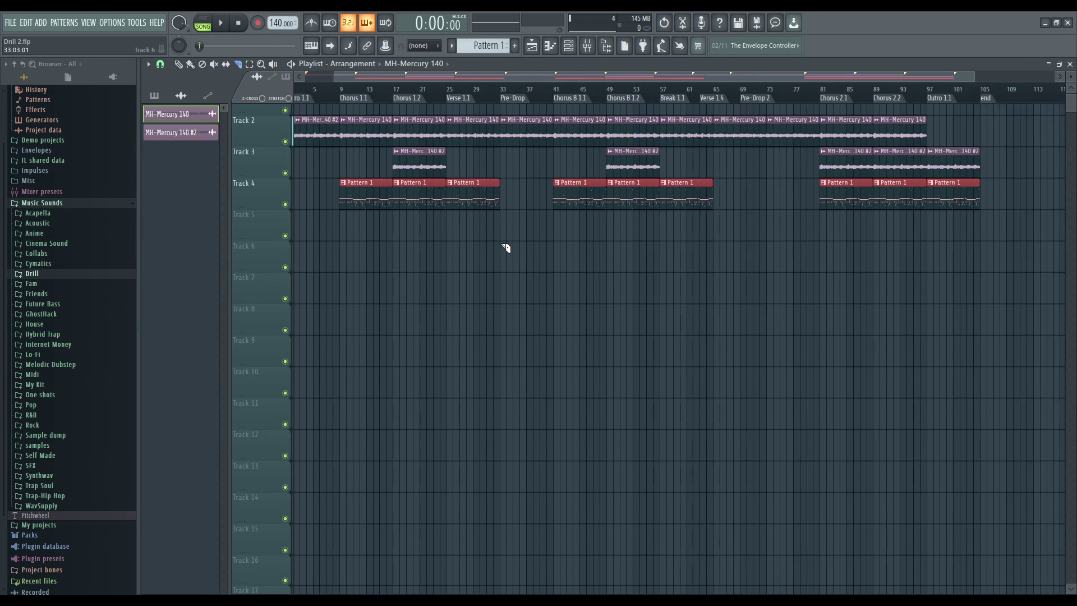
{"action": "scroll", "coordinate": [484, 218], "scroll_direction": "up", "scroll_amount": 2}
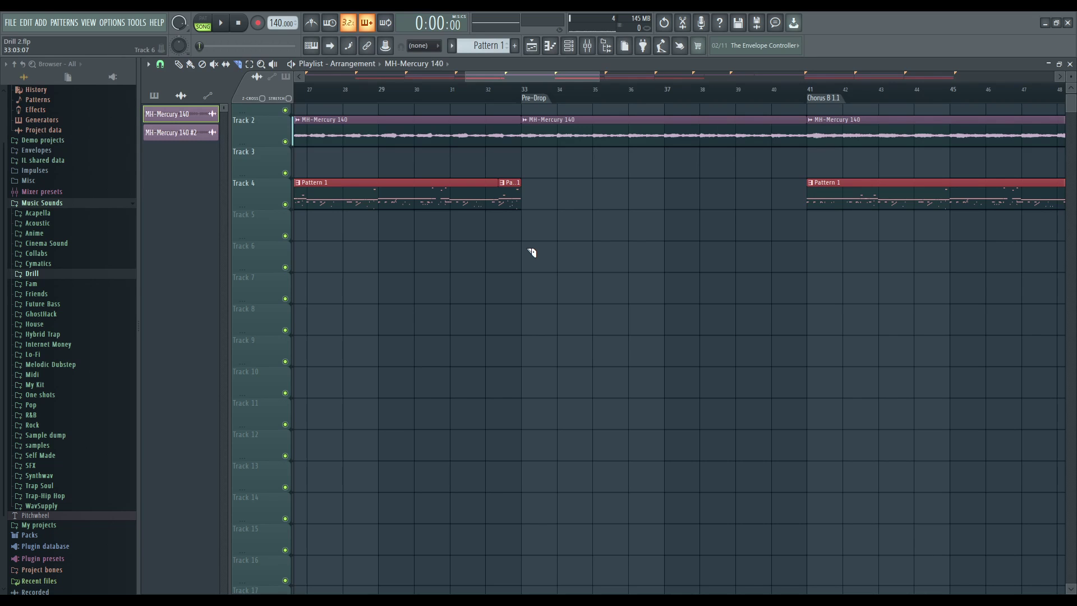
{"action": "scroll", "coordinate": [574, 302], "scroll_direction": "down", "scroll_amount": 4}
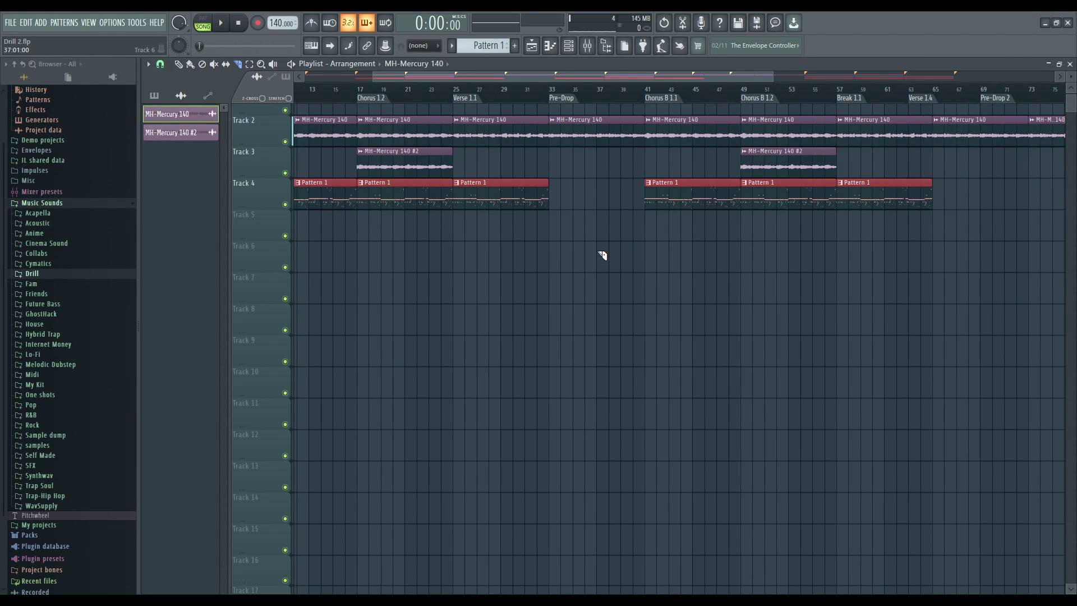
Step: Try slicing off the last bar of the Break 1.1 Pattern 1 clip on Track 4, and undo the cut
{"action": "left_click_drag", "start_coordinate": [738, 304], "coordinate": [761, 209]}
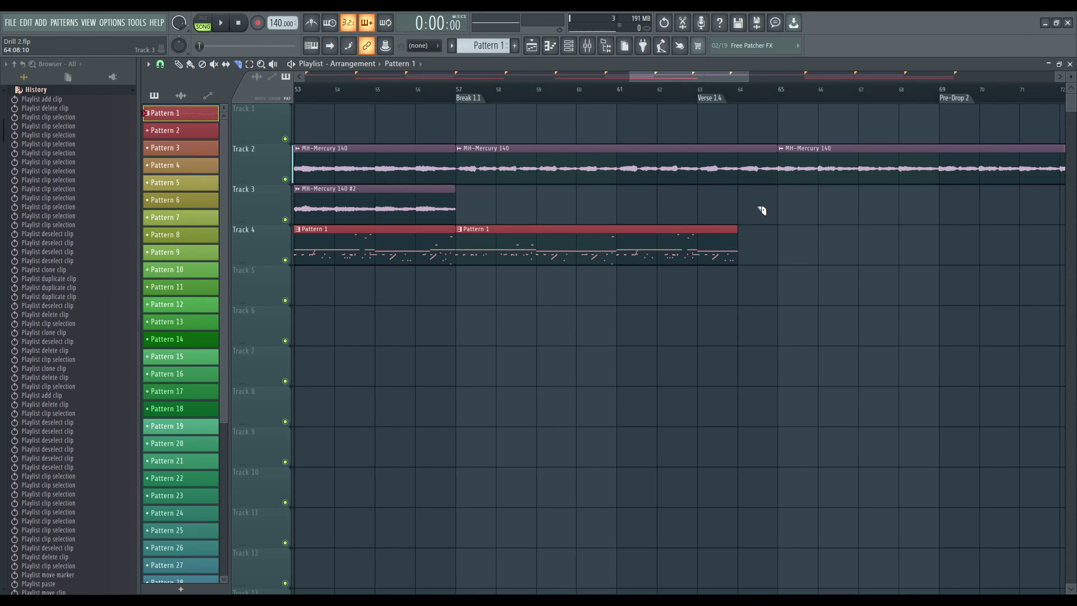
{"action": "scroll", "coordinate": [767, 256], "scroll_direction": "down", "scroll_amount": 4}
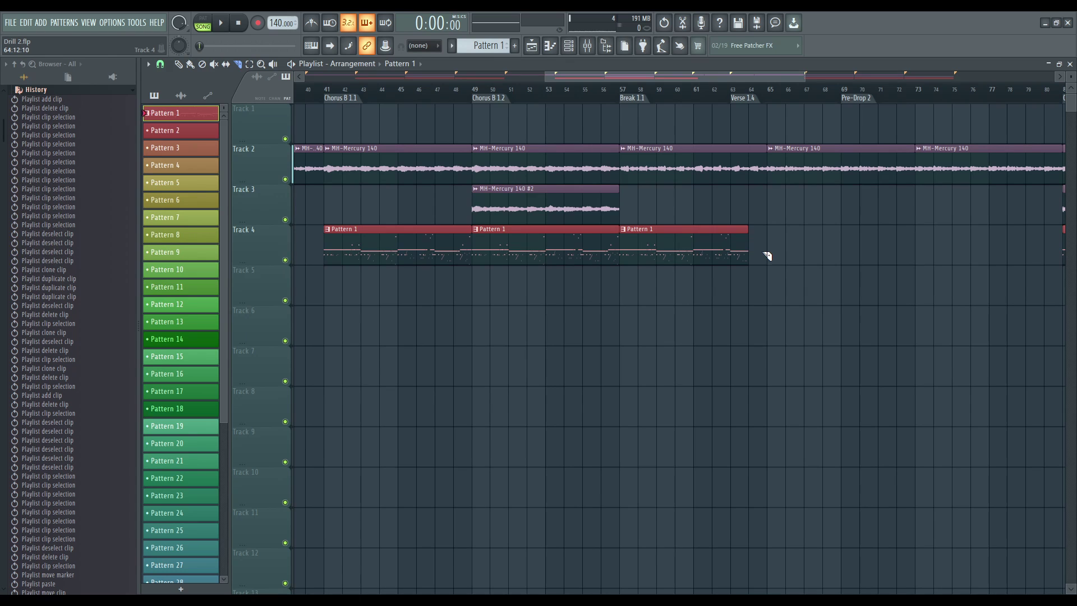
{"action": "key", "text": "ctrl+z"}
{"action": "left_click_drag", "start_coordinate": [750, 348], "coordinate": [721, 235]}
{"action": "left_click_drag", "start_coordinate": [747, 228], "coordinate": [721, 227]}
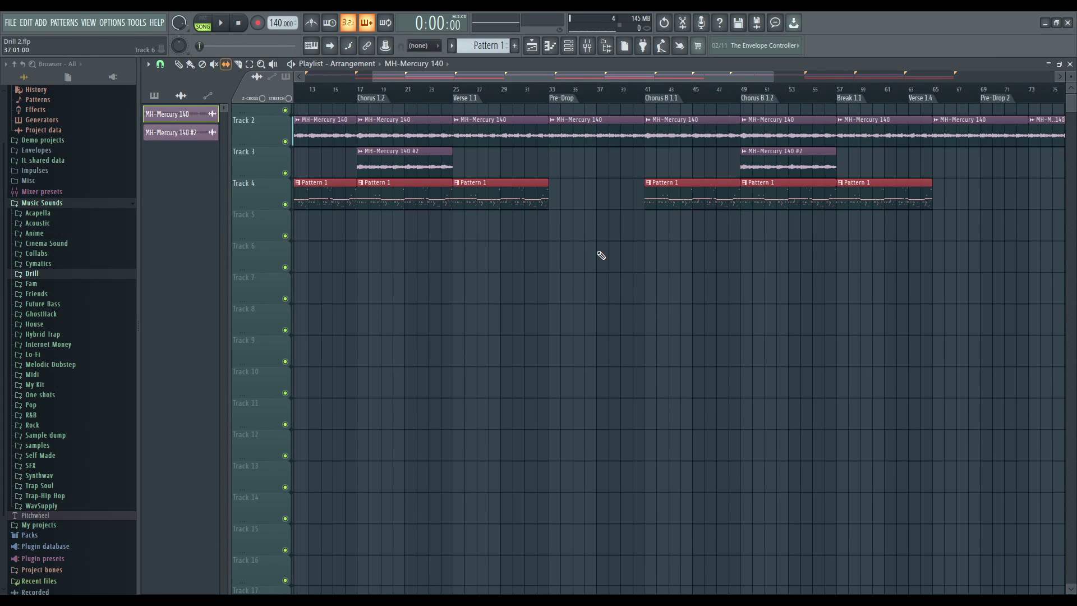
Step: Use the Slip tool to shift the contents of the Verse 1.1 Pattern 1 clip on Track 4 earlier within its boundaries
{"action": "key", "text": "s"}
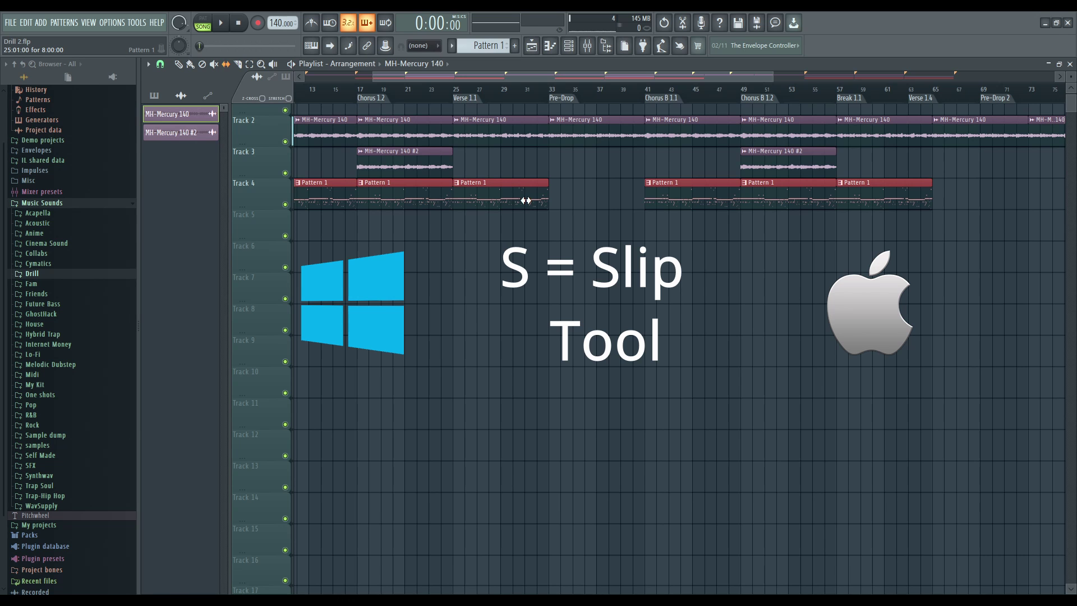
{"action": "scroll", "coordinate": [493, 247], "scroll_direction": "up", "scroll_amount": 5}
{"action": "scroll", "coordinate": [562, 235], "scroll_direction": "down", "scroll_amount": 3}
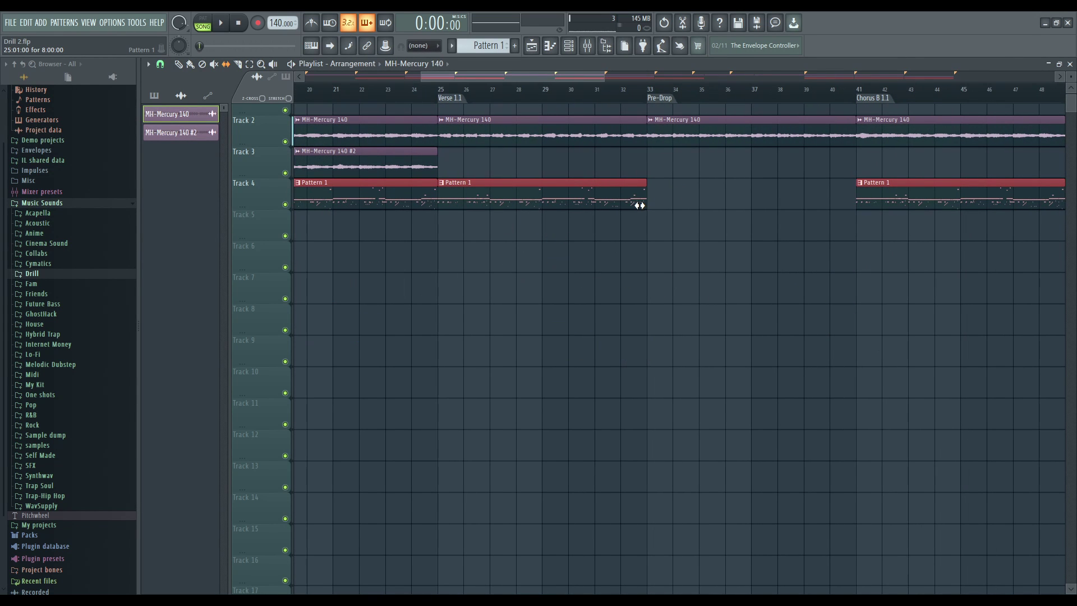
{"action": "left_click_drag", "start_coordinate": [638, 203], "coordinate": [613, 202]}
{"action": "scroll", "coordinate": [650, 208], "scroll_direction": "up", "scroll_amount": 2}
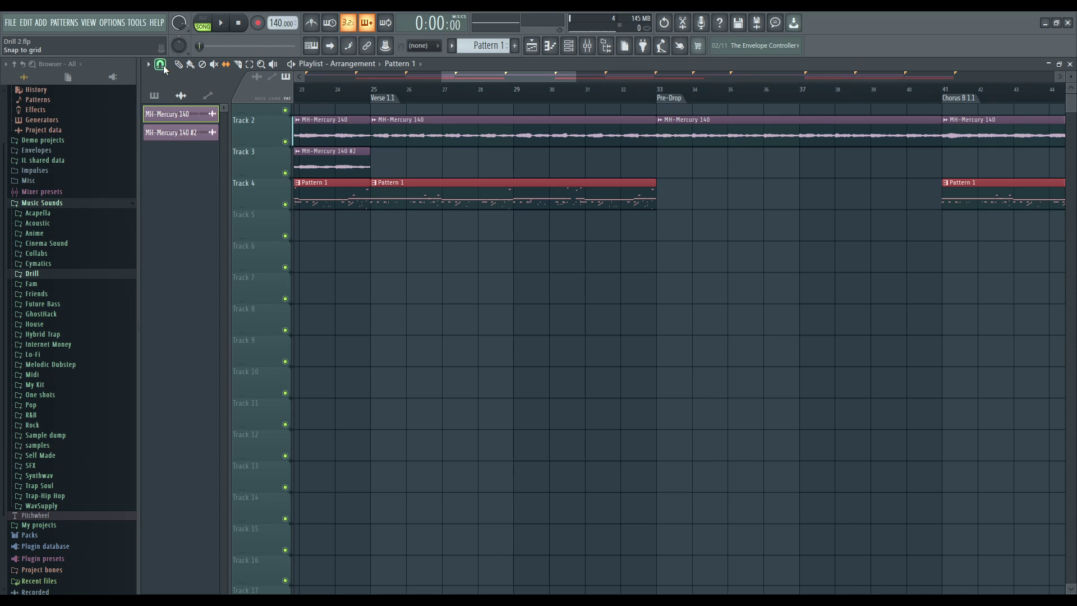
{"action": "left_click_drag", "start_coordinate": [456, 181], "coordinate": [613, 262]}
{"action": "right_click", "coordinate": [613, 263]}
{"action": "left_click_drag", "start_coordinate": [630, 197], "coordinate": [583, 199]}
{"action": "scroll", "coordinate": [607, 366], "scroll_direction": "down", "scroll_amount": 2}
{"action": "scroll", "coordinate": [608, 366], "scroll_direction": "down", "scroll_amount": 1}
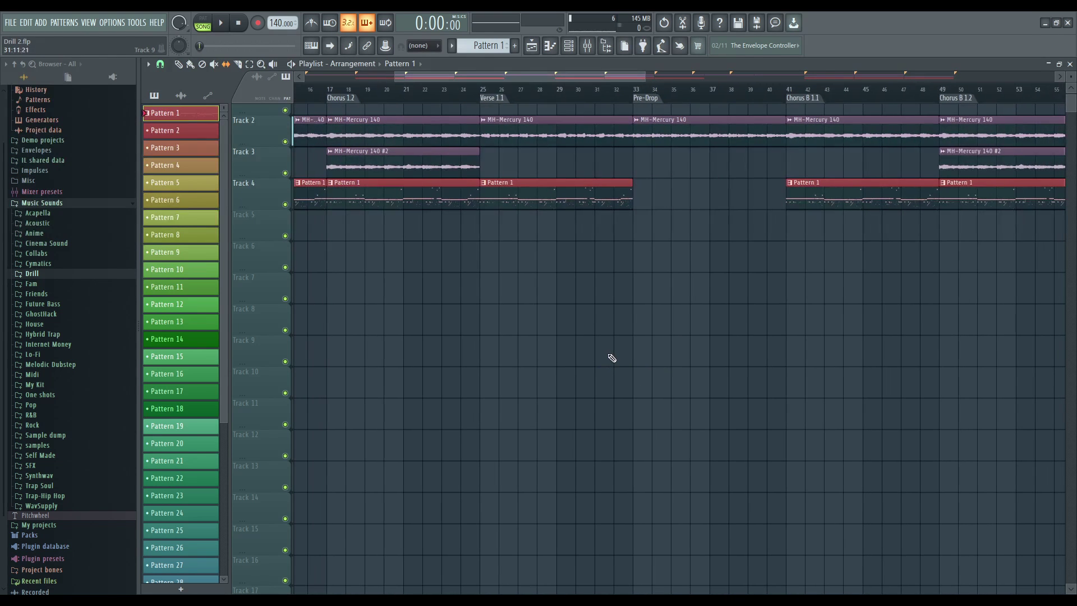
Step: Try erasing the Track 4 Pattern 1 clips from Verse 1.1 through Break 1.1 with the Delete tool, and undo the deletions
{"action": "key", "text": "d"}
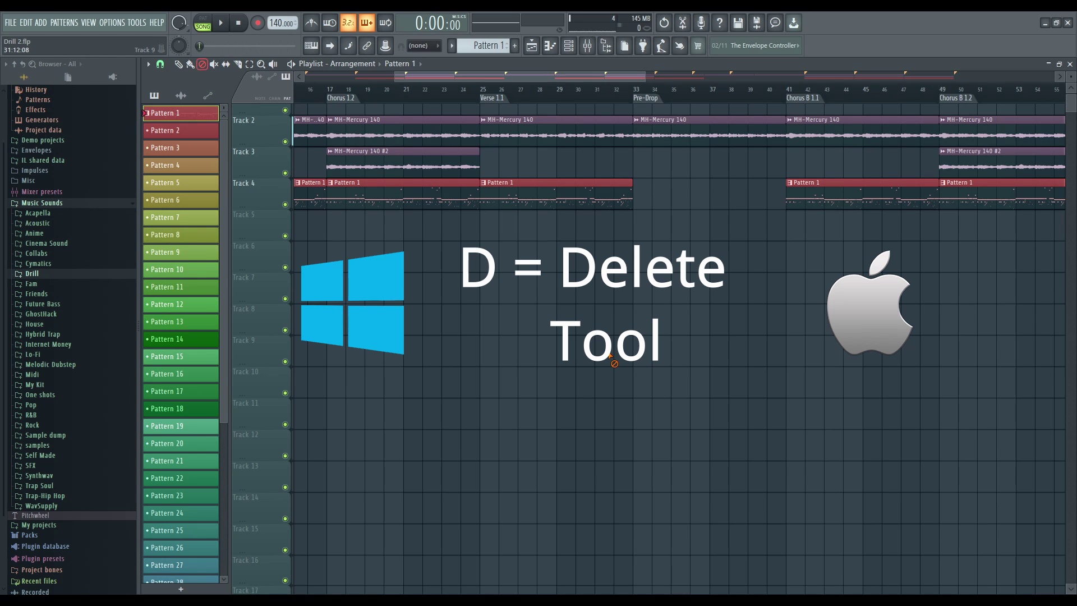
{"action": "scroll", "coordinate": [697, 349], "scroll_direction": "down", "scroll_amount": 4}
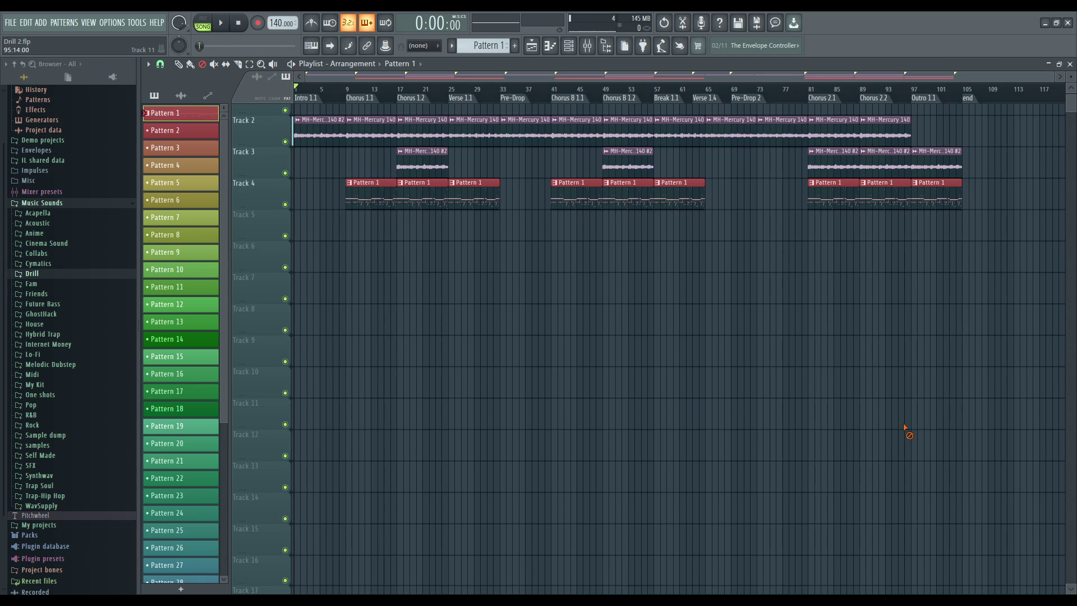
{"action": "mouse_move", "coordinate": [701, 205]}
{"action": "left_mouse_down"}
{"action": "mouse_move", "coordinate": [598, 154]}
{"action": "mouse_move", "coordinate": [317, 100]}
{"action": "left_mouse_up"}
{"action": "key", "text": "ctrl+z"}
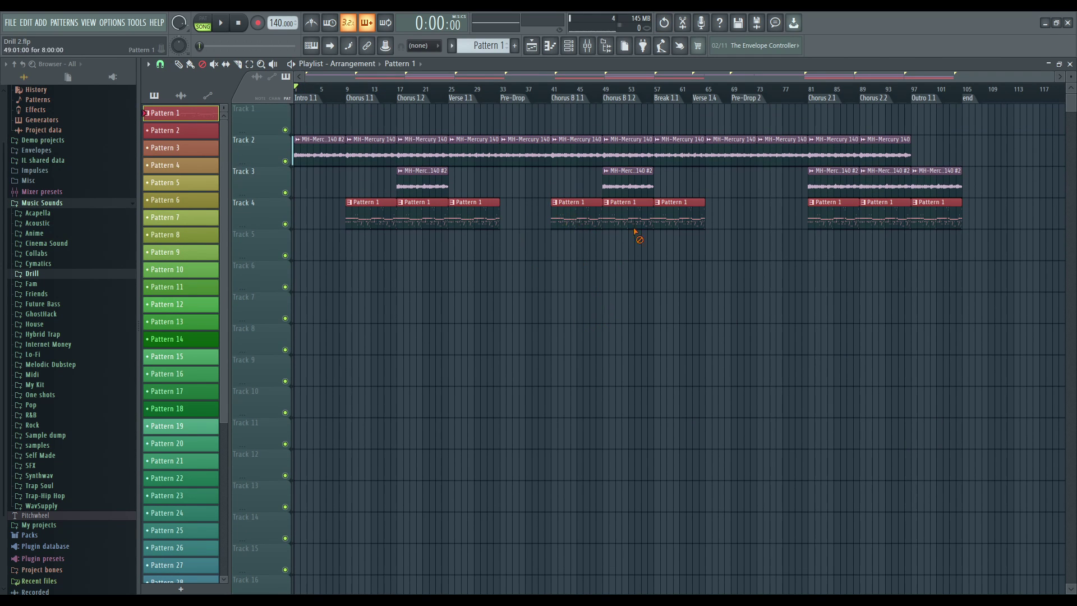
{"action": "mouse_move", "coordinate": [637, 221]}
{"action": "left_mouse_down"}
{"action": "mouse_move", "coordinate": [534, 212]}
{"action": "mouse_move", "coordinate": [430, 230]}
{"action": "left_mouse_up"}
{"action": "key", "text": "ctrl+z"}
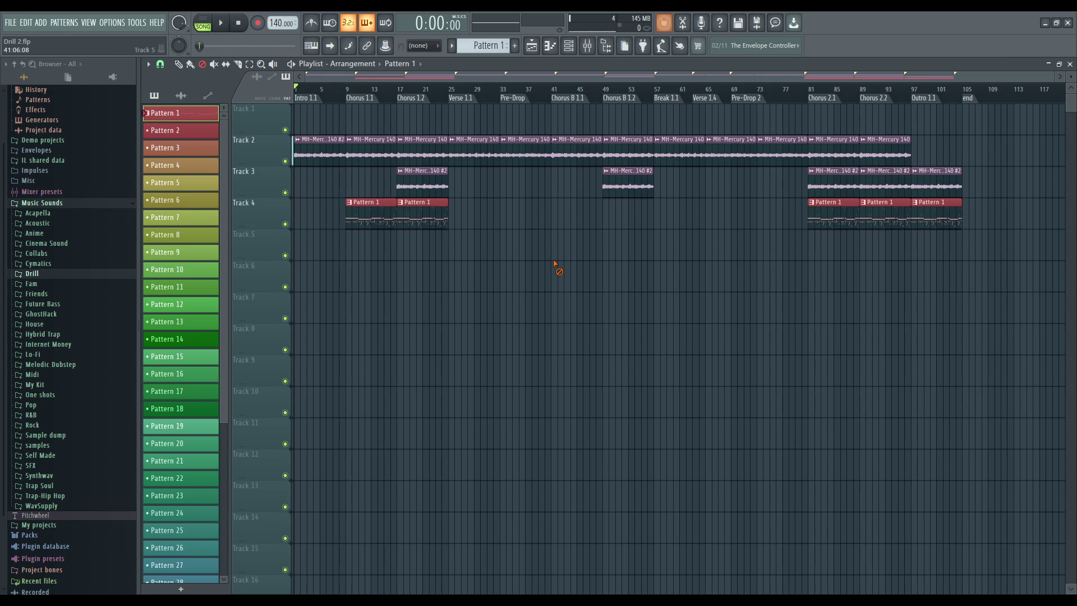
{"action": "key", "text": "ctrl+z"}
{"action": "key", "text": "ctrl+z"}
{"action": "key", "text": "ctrl+z"}
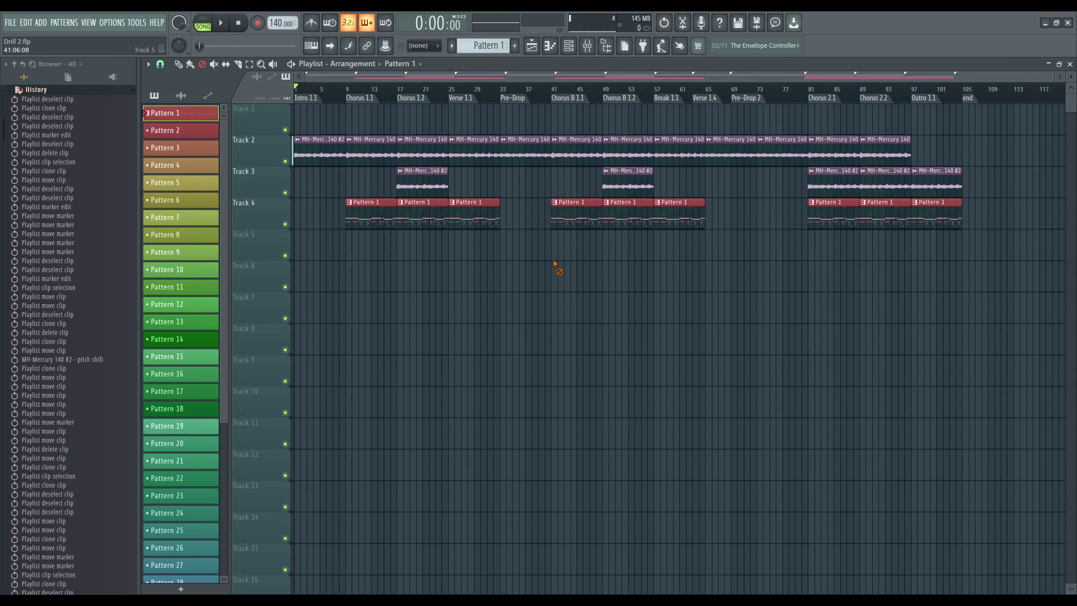
Step: Open the piano roll of Pattern 1 and activate the Mute tool
{"action": "key", "text": "p"}
{"action": "left_click", "coordinate": [550, 46]}
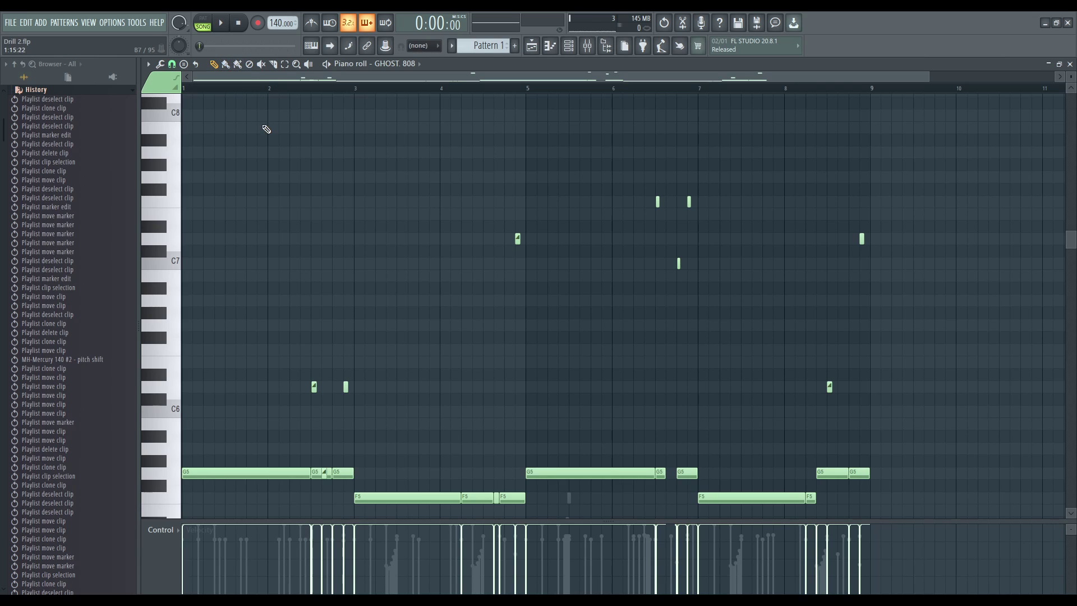
{"action": "key", "text": "e"}
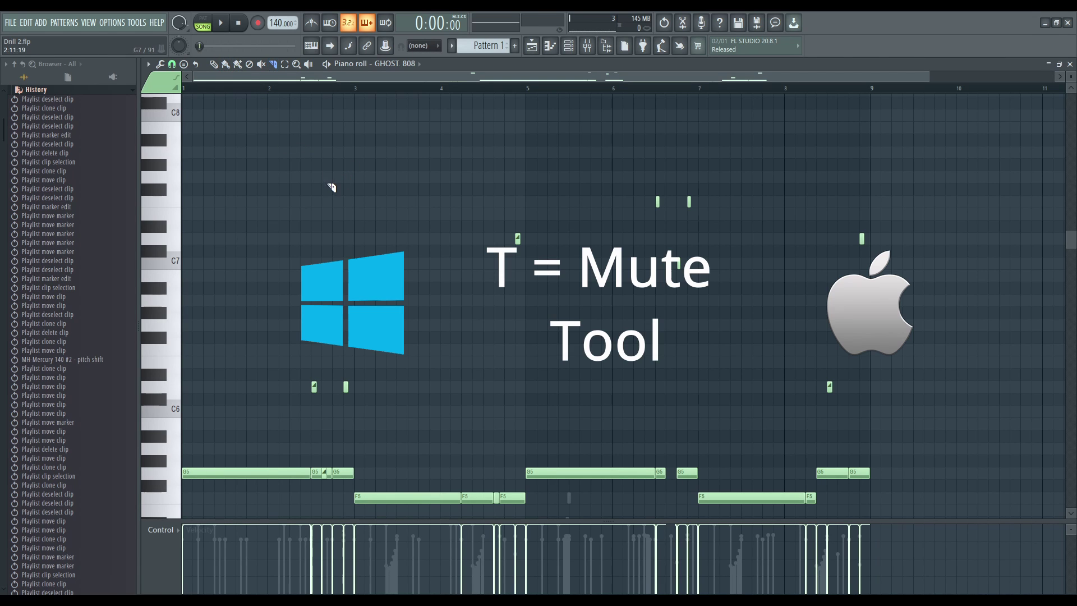
{"action": "key", "text": "t"}
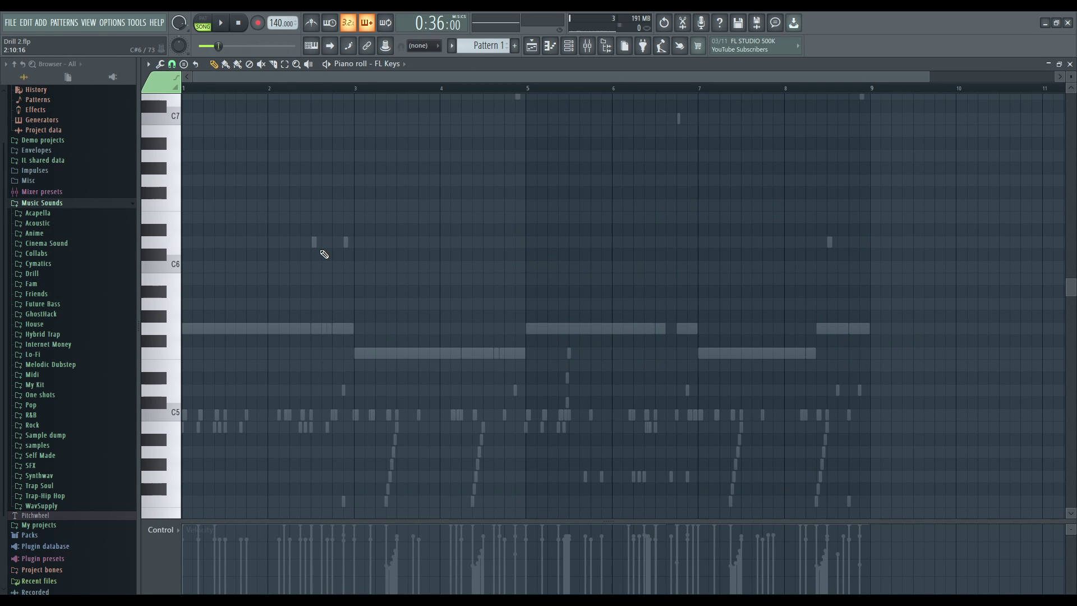
Step: Audition Pattern 1 in the FL Keys piano roll by scrubbing between about bars 1 and 6, and close the piano roll
{"action": "scroll", "coordinate": [338, 321], "scroll_direction": "down", "scroll_amount": 2}
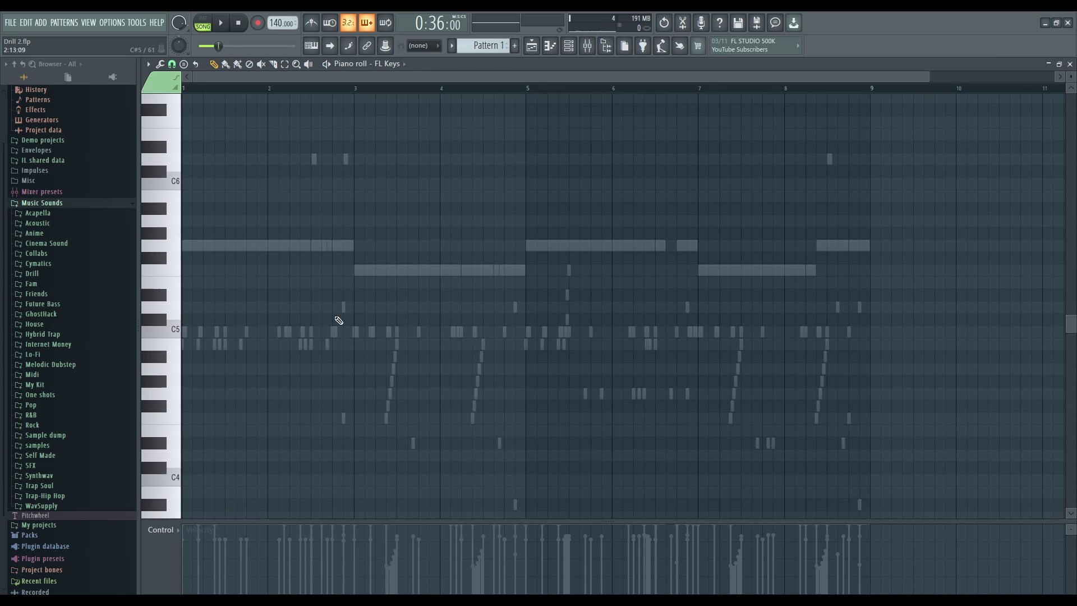
{"action": "scroll", "coordinate": [325, 314], "scroll_direction": "up", "scroll_amount": 1}
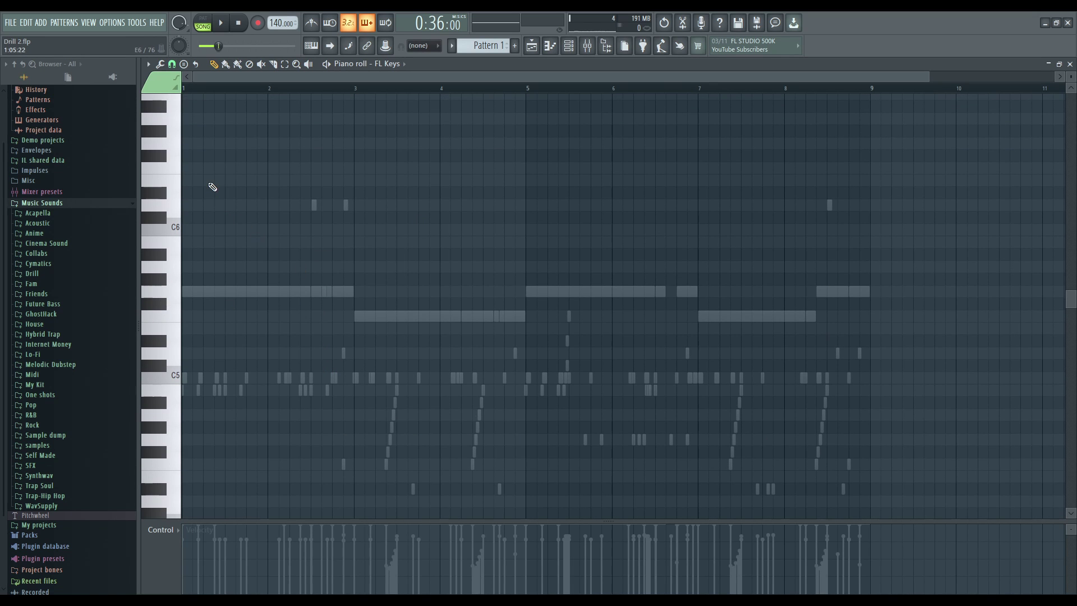
{"action": "right_click", "coordinate": [225, 162], "text": "alt"}
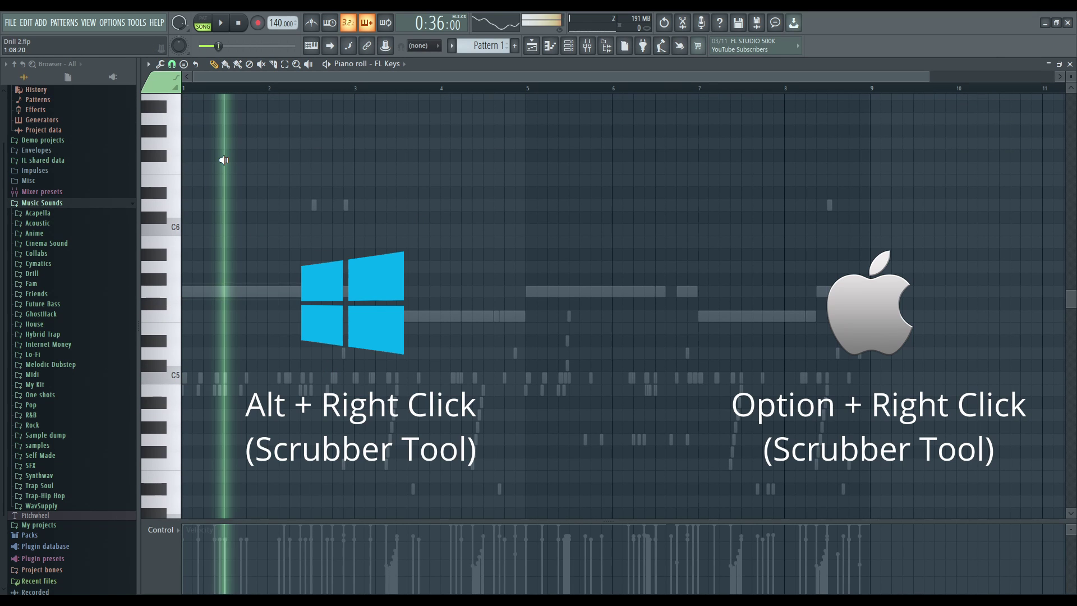
{"action": "mouse_move", "coordinate": [265, 165]}
{"action": "left_mouse_down"}
{"action": "mouse_move", "coordinate": [488, 193]}
{"action": "mouse_move", "coordinate": [836, 180]}
{"action": "mouse_move", "coordinate": [268, 182]}
{"action": "left_mouse_up"}
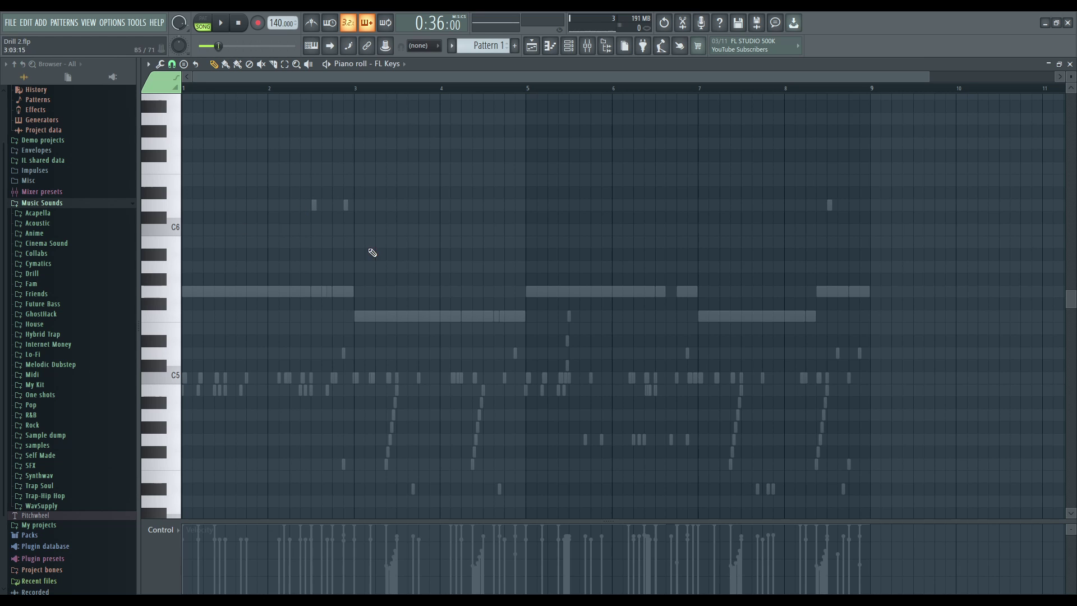
{"action": "key", "text": "y"}
{"action": "mouse_move", "coordinate": [365, 242]}
{"action": "left_mouse_down"}
{"action": "mouse_move", "coordinate": [356, 238]}
{"action": "mouse_move", "coordinate": [465, 248]}
{"action": "mouse_move", "coordinate": [377, 239]}
{"action": "mouse_move", "coordinate": [648, 231]}
{"action": "left_mouse_up"}
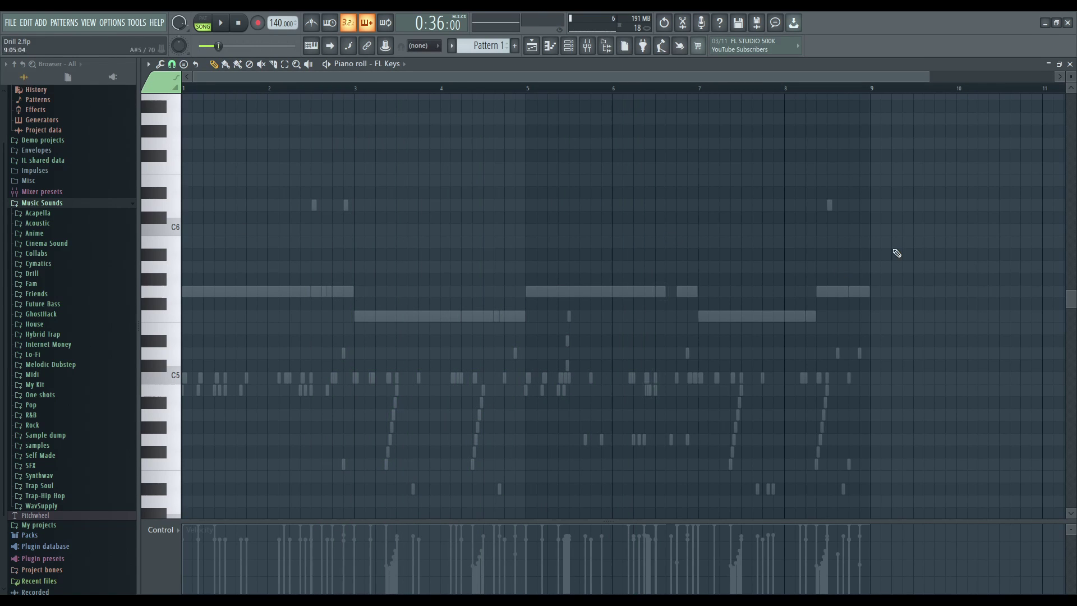
{"action": "left_click", "coordinate": [1069, 63]}
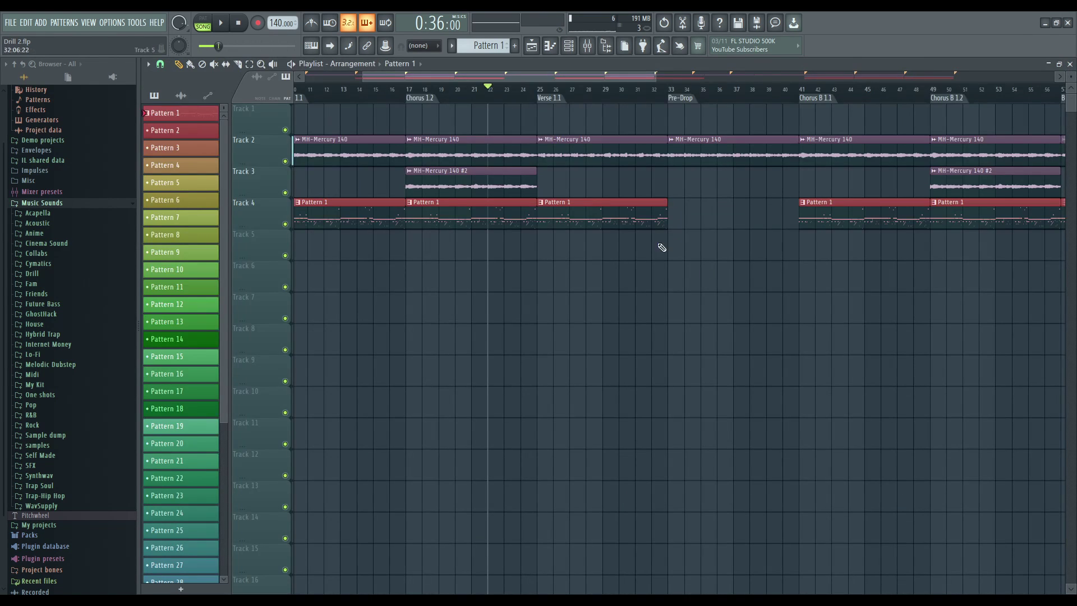
Step: Audition individual audio and pattern clips on Tracks 2, 3 and 4 around Chorus 1.2 and Verse 1.1
{"action": "left_click", "coordinate": [463, 153]}
{"action": "left_click_drag", "start_coordinate": [463, 153], "coordinate": [463, 153]}
{"action": "left_click", "coordinate": [477, 178]}
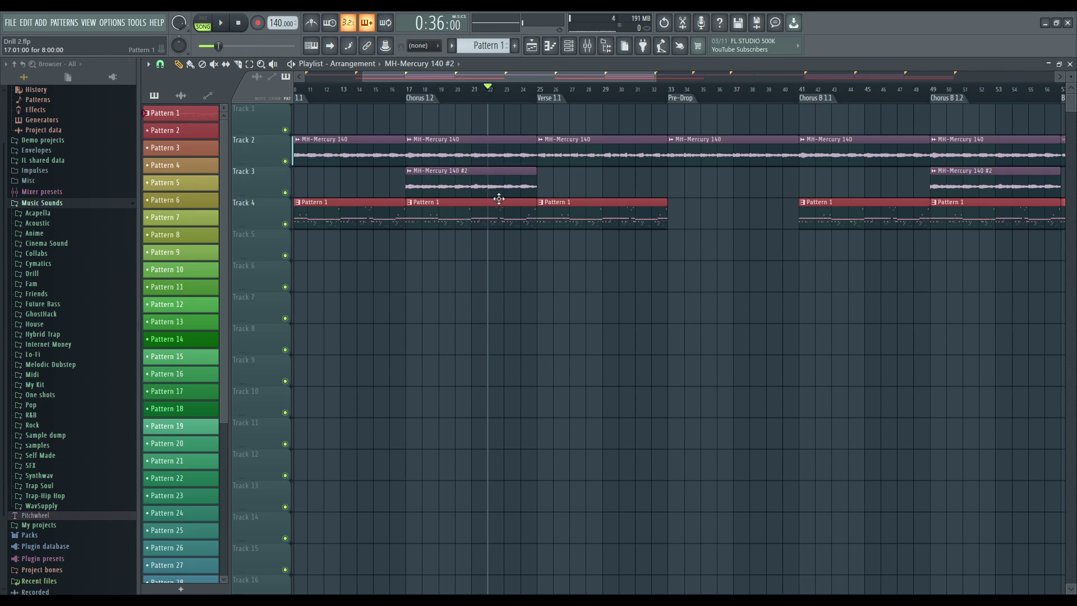
{"action": "left_click_drag", "start_coordinate": [510, 209], "coordinate": [513, 208]}
{"action": "left_click_drag", "start_coordinate": [420, 212], "coordinate": [421, 212]}
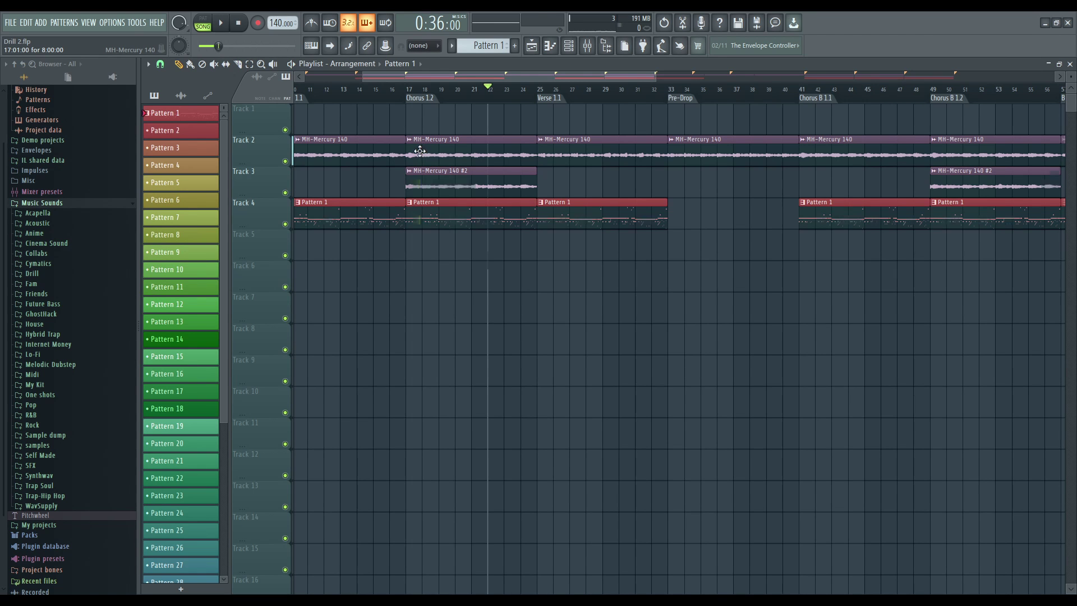
{"action": "left_click_drag", "start_coordinate": [429, 180], "coordinate": [429, 180]}
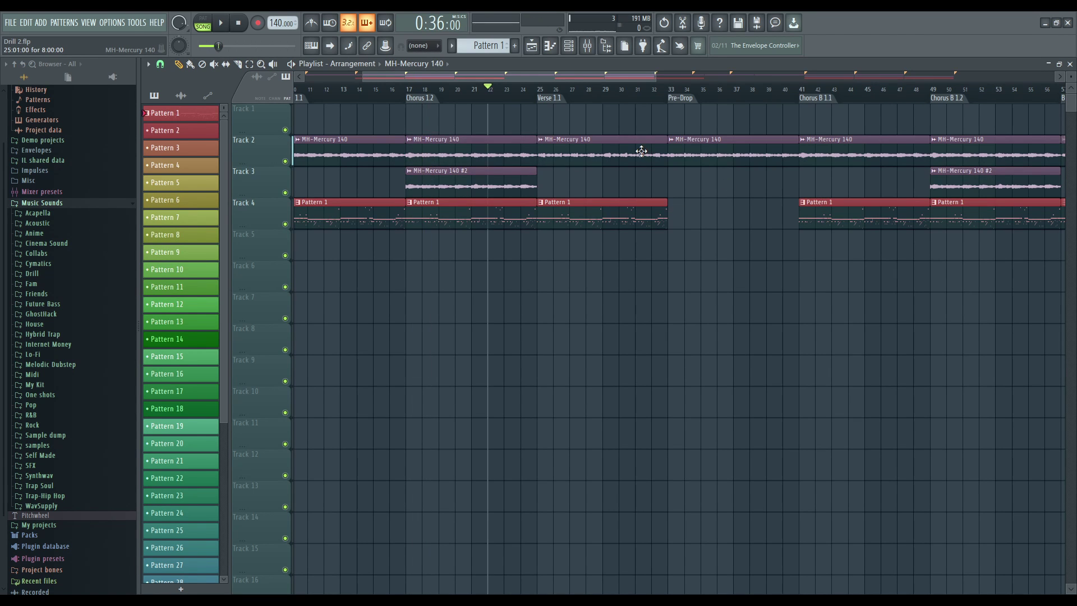
{"action": "left_click_drag", "start_coordinate": [636, 152], "coordinate": [640, 155]}
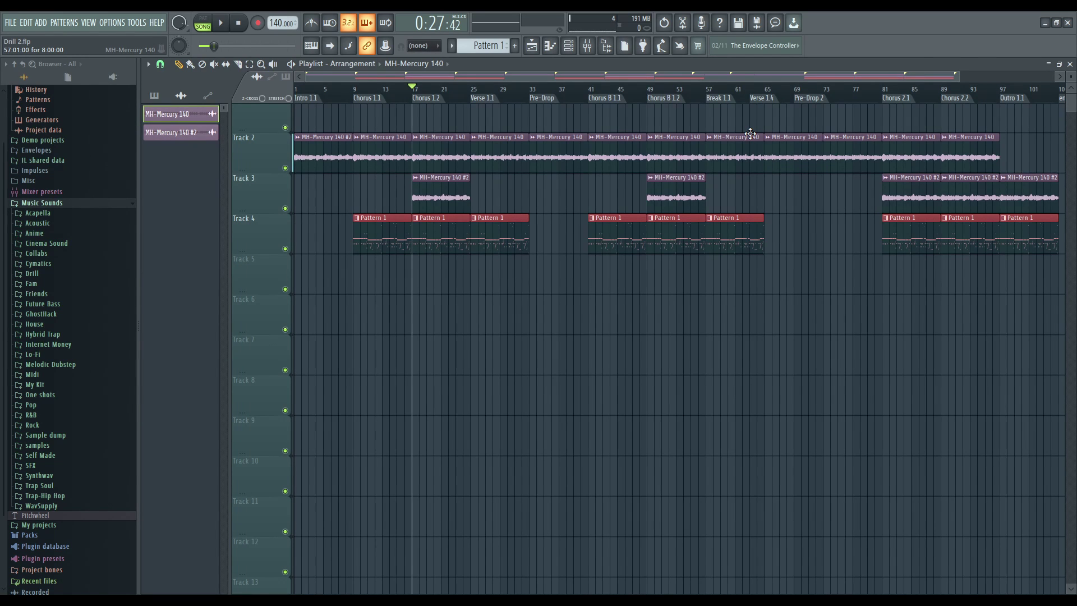
Step: Select the Track 2 to 4 clips from Chorus 1.2 through Pre-Drop together
{"action": "right_click", "coordinate": [434, 278], "text": "ctrl"}
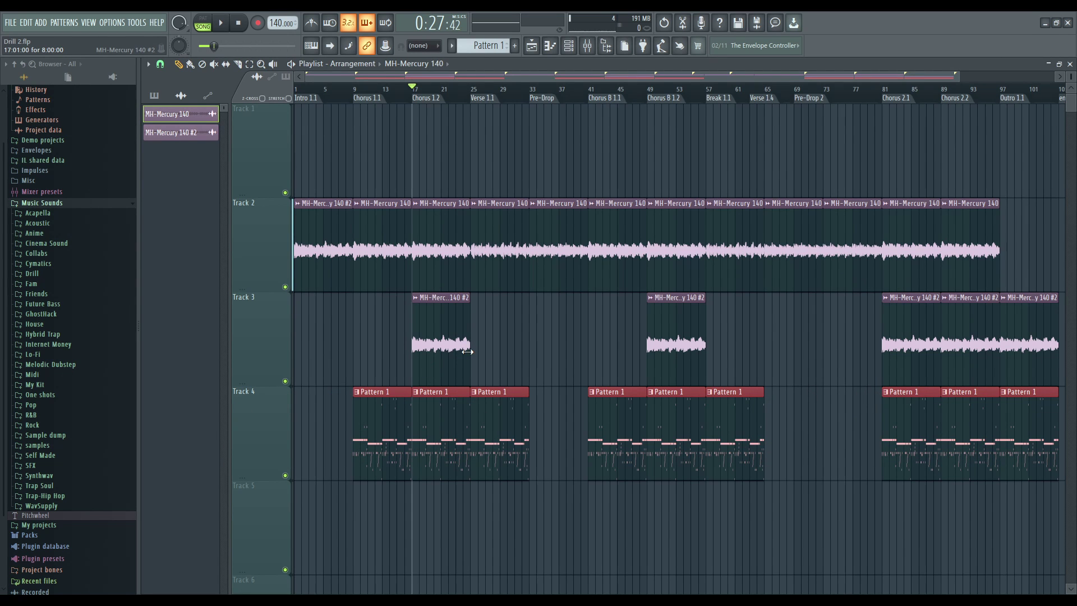
{"action": "mouse_move", "coordinate": [469, 348]}
{"action": "left_mouse_down"}
{"action": "mouse_move", "coordinate": [440, 348]}
{"action": "mouse_move", "coordinate": [470, 352]}
{"action": "left_mouse_up"}
{"action": "scroll", "coordinate": [523, 345], "scroll_direction": "down", "scroll_amount": 3, "text": "alt"}
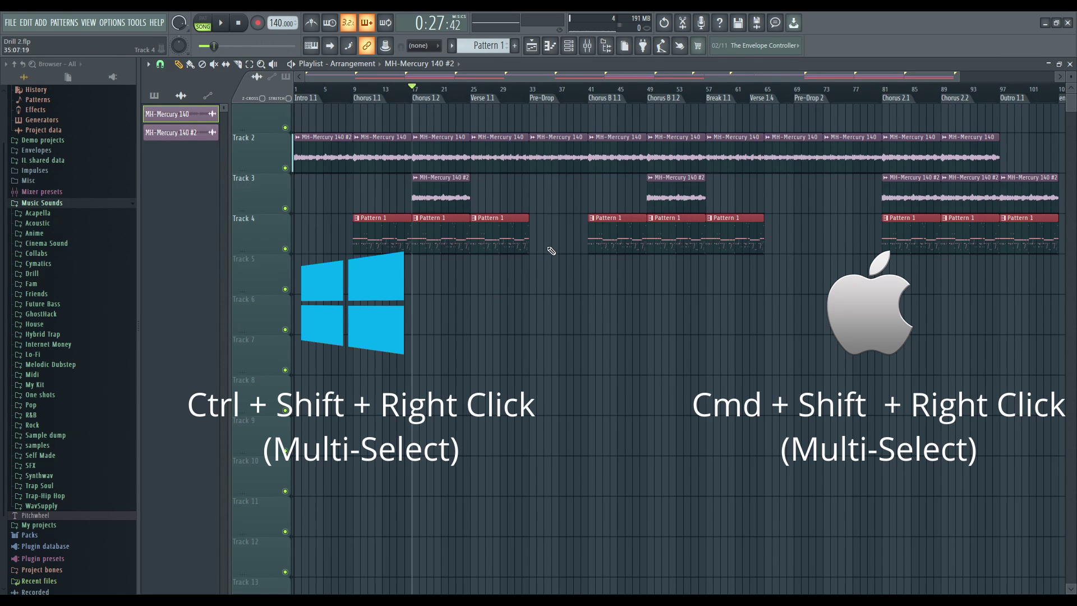
{"action": "mouse_move", "coordinate": [554, 242]}
{"action": "left_mouse_down"}
{"action": "mouse_move", "coordinate": [447, 241]}
{"action": "mouse_move", "coordinate": [447, 180]}
{"action": "mouse_move", "coordinate": [547, 146]}
{"action": "mouse_move", "coordinate": [426, 147]}
{"action": "left_mouse_up"}
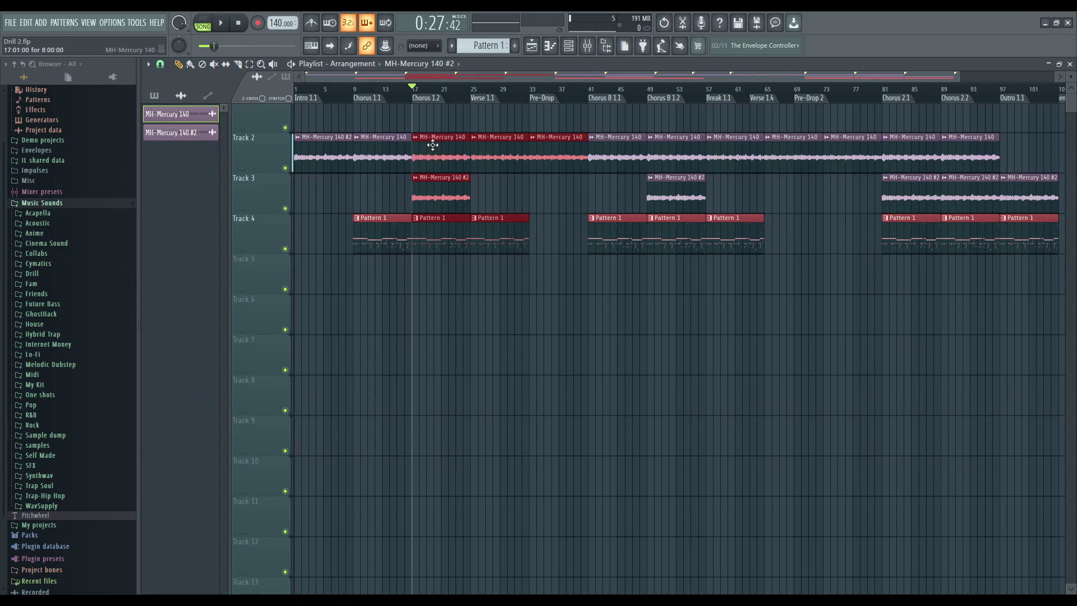
Step: Try moving the selected Track 2 to 4 clips down about two tracks, and undo the move
{"action": "left_click_drag", "start_coordinate": [428, 223], "coordinate": [451, 319]}
{"action": "key", "text": "ctrl+alt+z"}
{"action": "key", "text": "ctrl+alt+z"}
{"action": "scroll", "coordinate": [742, 331], "scroll_direction": "down", "scroll_amount": 2}
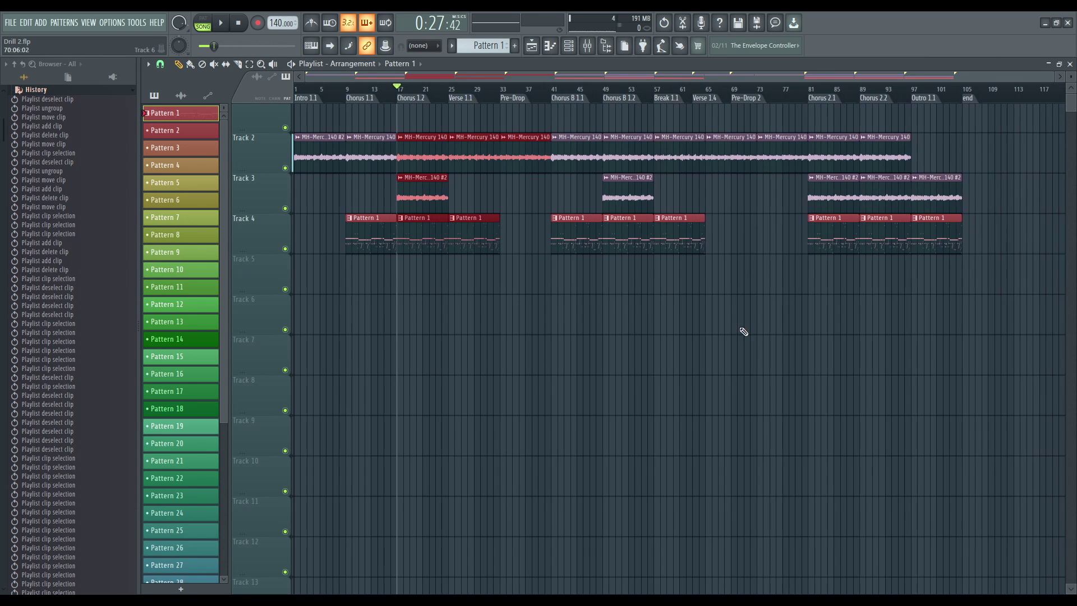
Step: Select all clips in the playlist and deselect them again, two times in a row
{"action": "key", "text": "ctrl+a"}
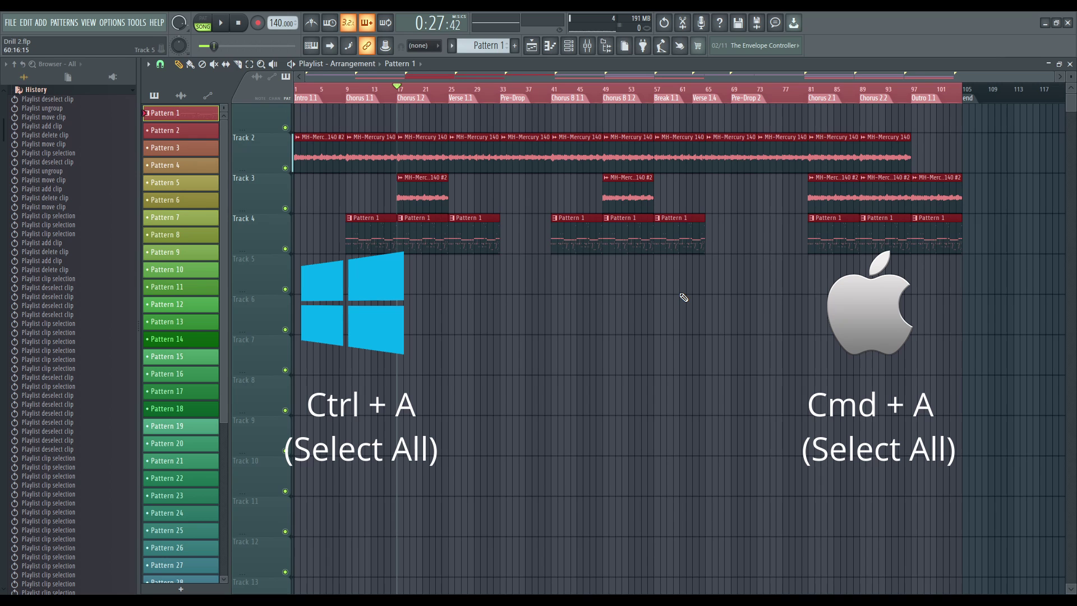
{"action": "key", "text": "ctrl+d"}
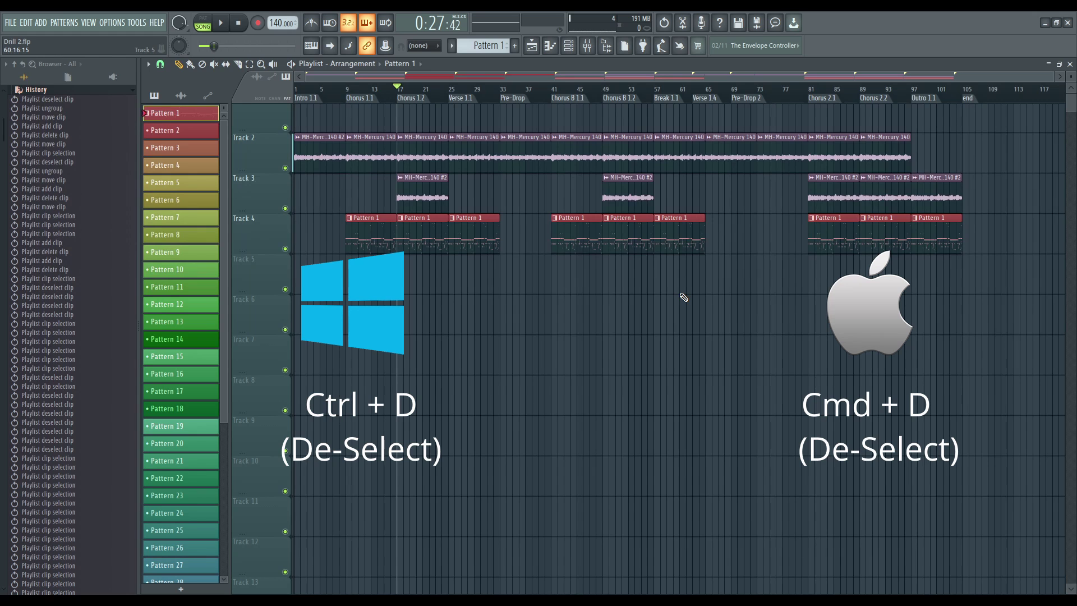
{"action": "key", "text": "ctrl+a"}
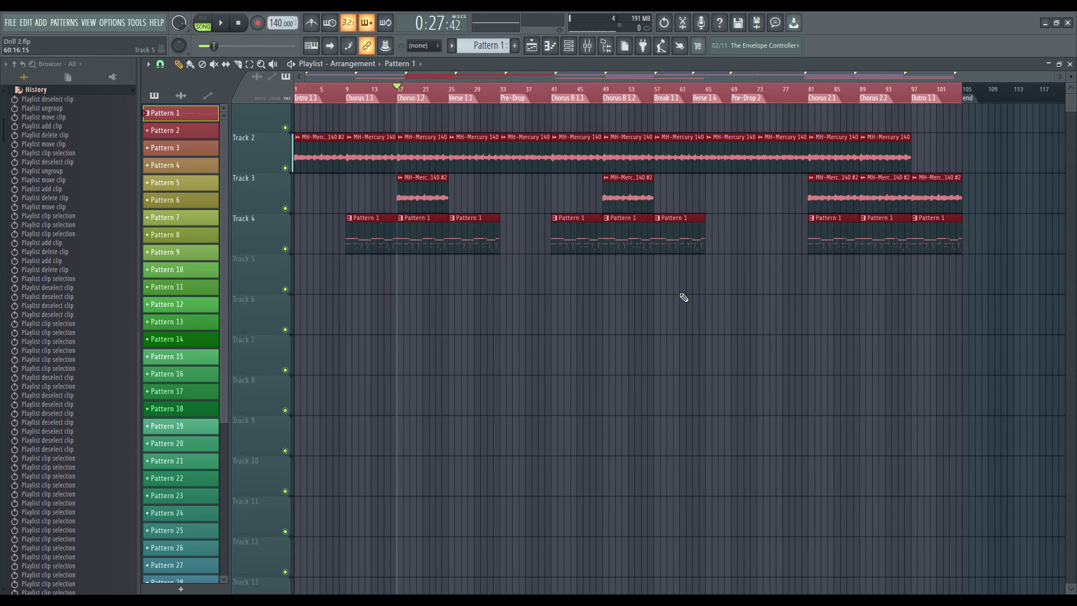
{"action": "key", "text": "ctrl+d"}
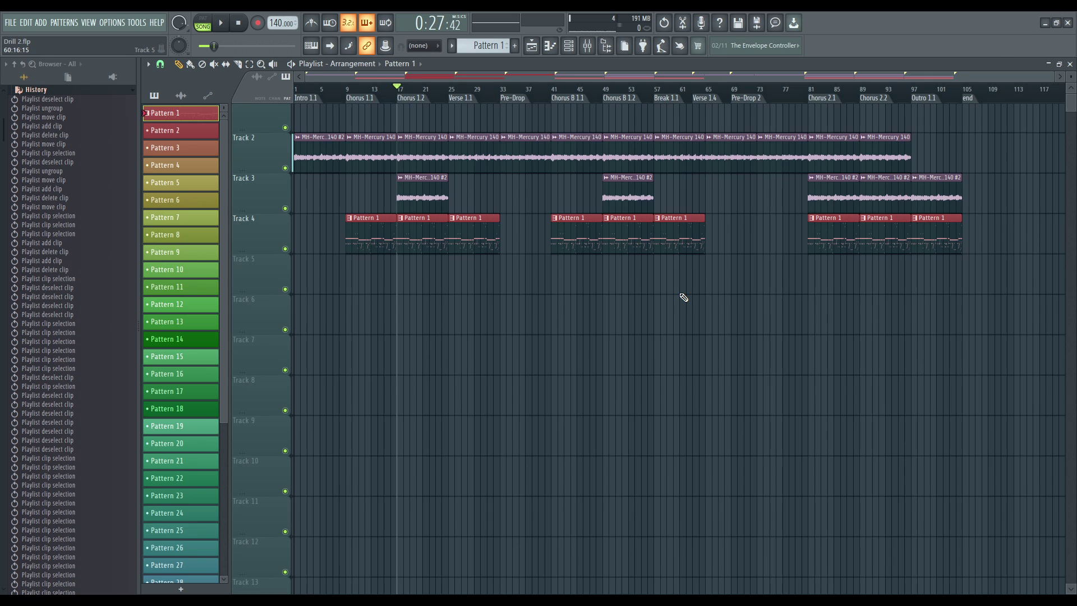
Step: Paste the copied Track 2 to 4 clips past the end marker, starting at bar 121
{"action": "scroll", "coordinate": [1044, 122], "scroll_direction": "up", "scroll_amount": 2}
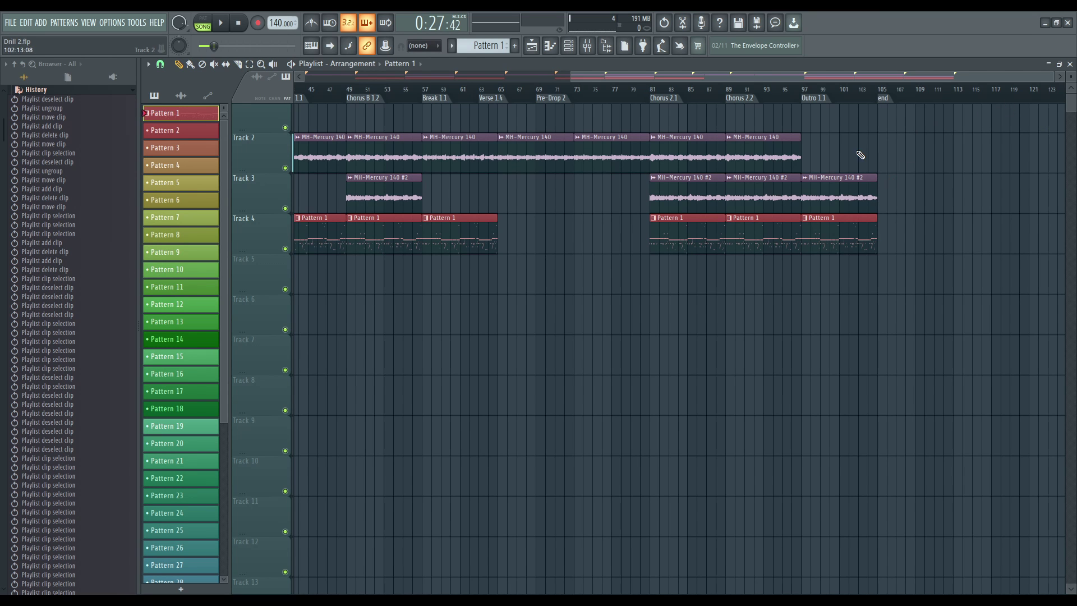
{"action": "key", "text": "ctrl+v"}
{"action": "scroll", "coordinate": [935, 379], "scroll_direction": "down", "scroll_amount": 2}
{"action": "scroll", "coordinate": [602, 331], "scroll_direction": "down", "scroll_amount": 3}
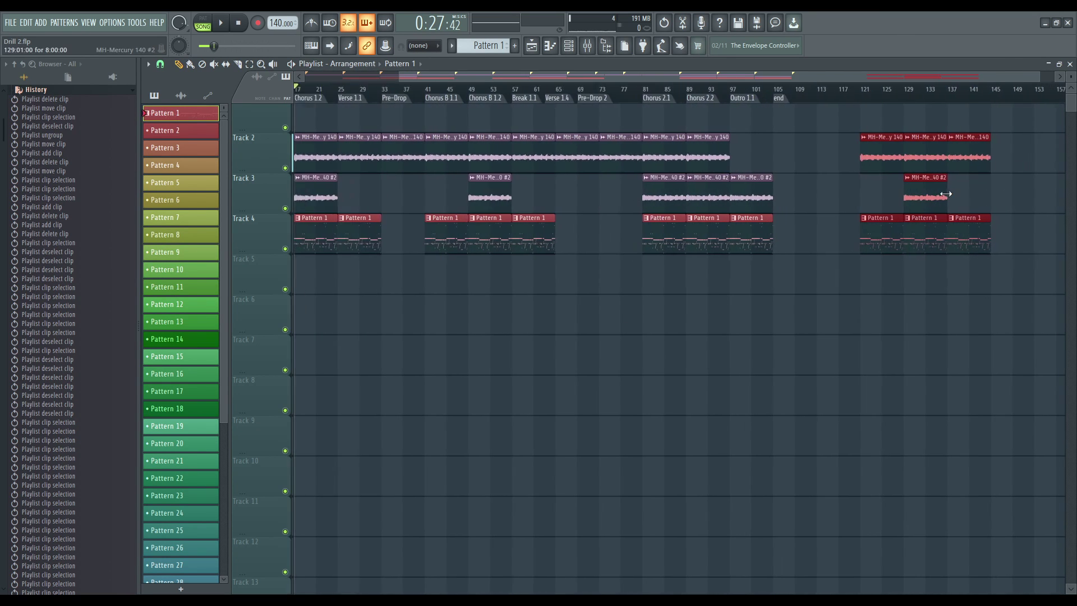
Step: Duplicate the pasted clips end to end on Tracks 2 to 4 until they reach bar 217
{"action": "scroll", "coordinate": [828, 85], "scroll_direction": "right", "scroll_amount": 3}
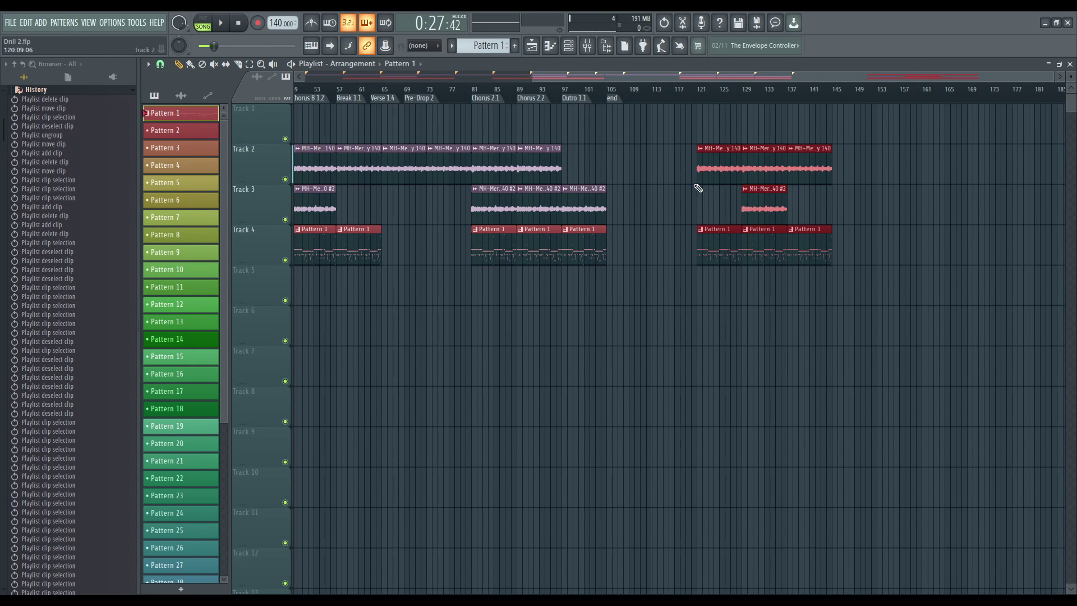
{"action": "key", "text": "ctrl+b"}
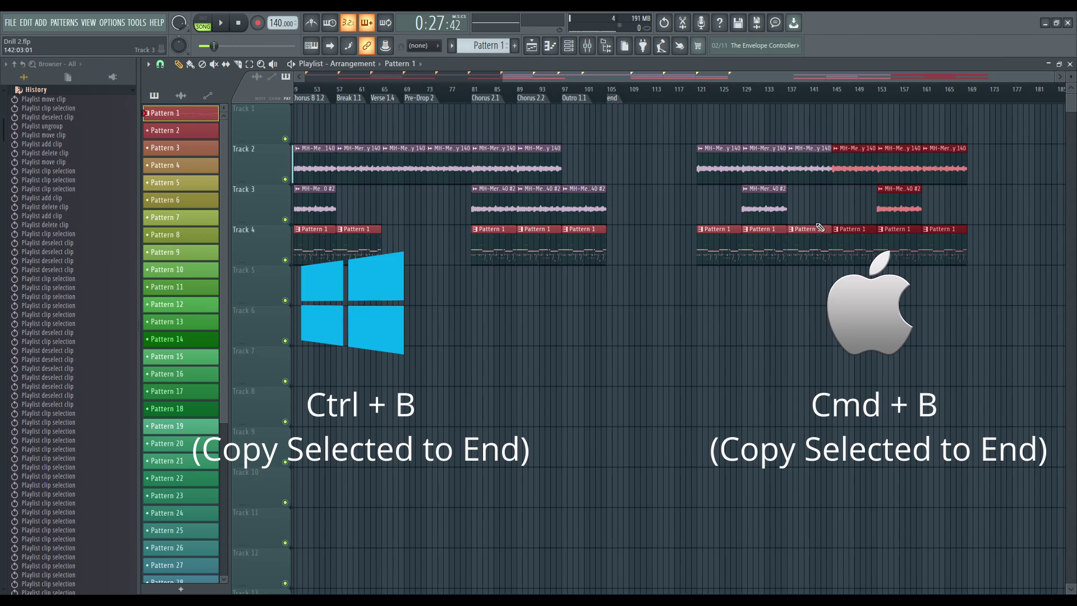
{"action": "scroll", "coordinate": [698, 210], "scroll_direction": "right", "scroll_amount": 6}
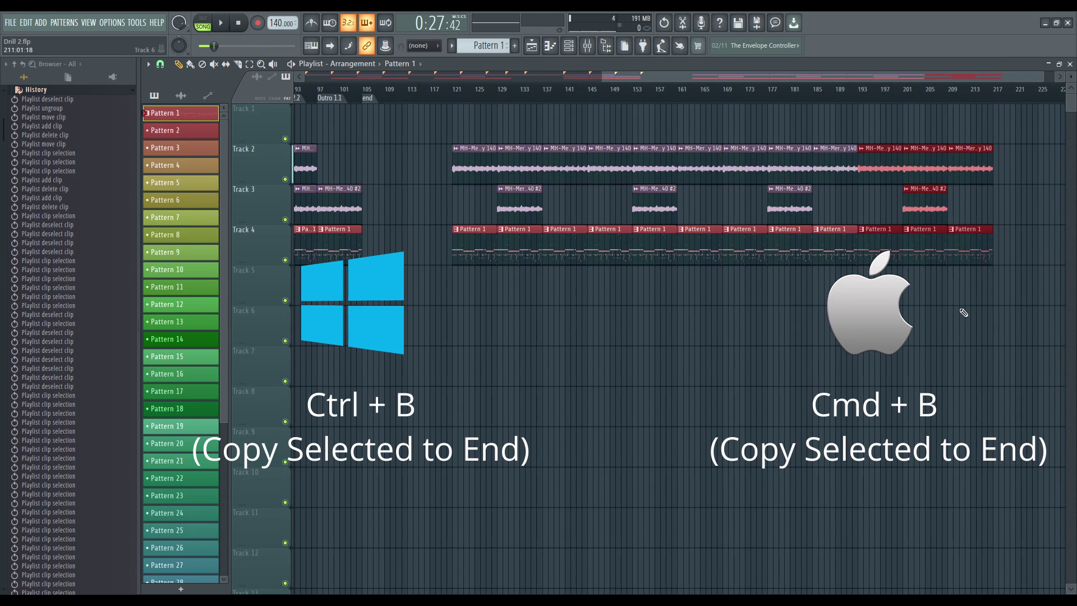
Step: Delete all the duplicated audio and pattern clips after bar 145 on Tracks 2 to 4
{"action": "right_click", "coordinate": [953, 247]}
{"action": "right_click", "coordinate": [844, 235]}
{"action": "right_click", "coordinate": [834, 162]}
{"action": "right_click", "coordinate": [790, 205]}
{"action": "right_click", "coordinate": [749, 246]}
{"action": "right_click", "coordinate": [699, 241]}
{"action": "right_click", "coordinate": [653, 162]}
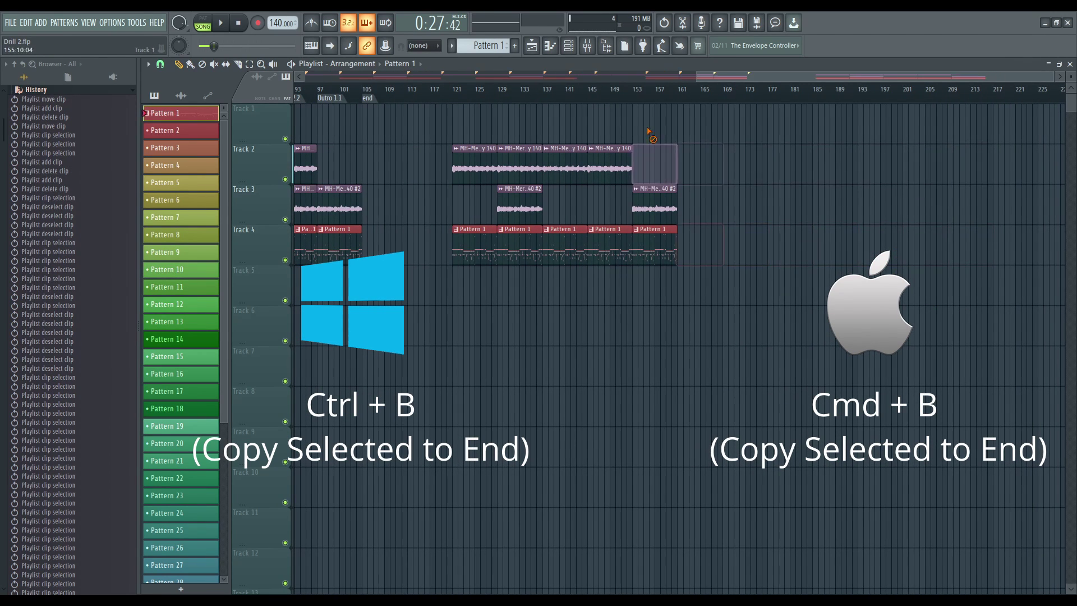
{"action": "right_click", "coordinate": [650, 241]}
{"action": "right_click", "coordinate": [612, 244]}
{"action": "right_click", "coordinate": [609, 167]}
Step: Select the clip block at bars 121 to 145, place a copy of it starting at bar 154, and delete that copy
{"action": "left_click_drag", "start_coordinate": [450, 105], "coordinate": [617, 310]}
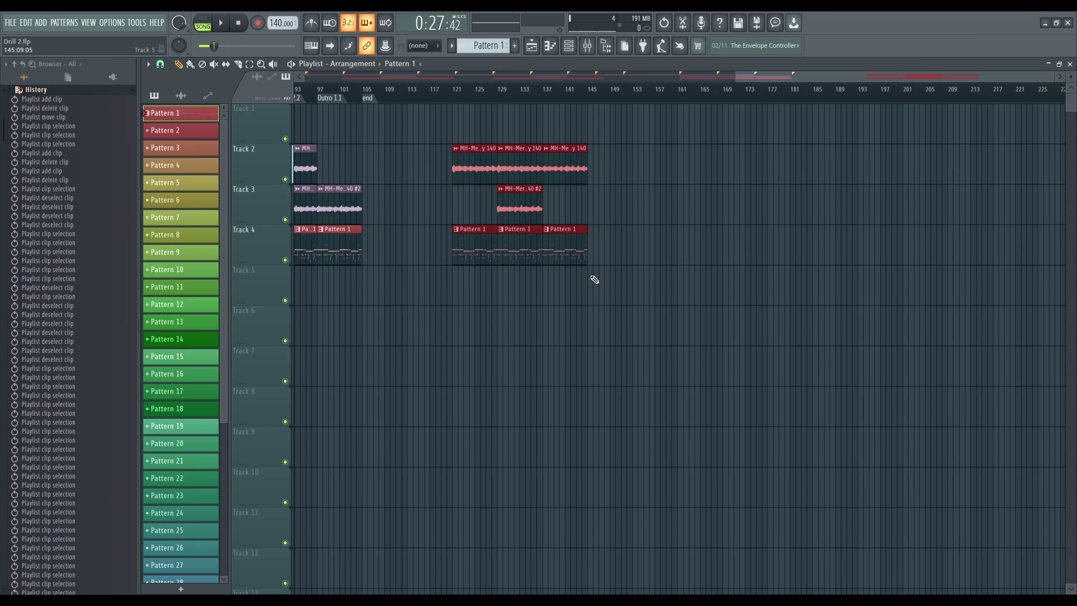
{"action": "left_click", "coordinate": [472, 162], "text": "shift"}
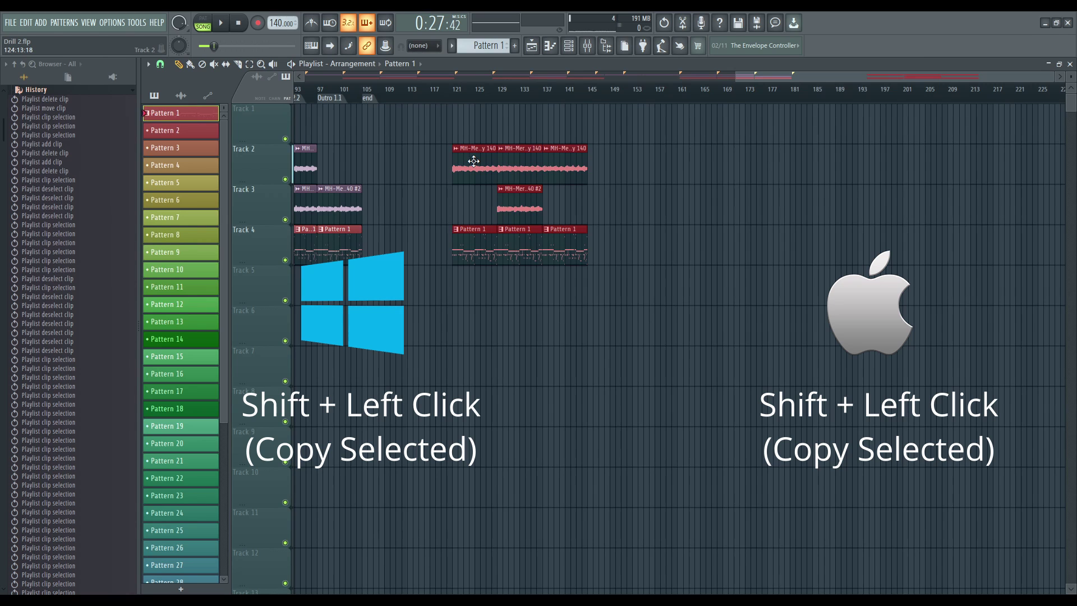
{"action": "left_click_drag", "start_coordinate": [474, 162], "coordinate": [657, 164]}
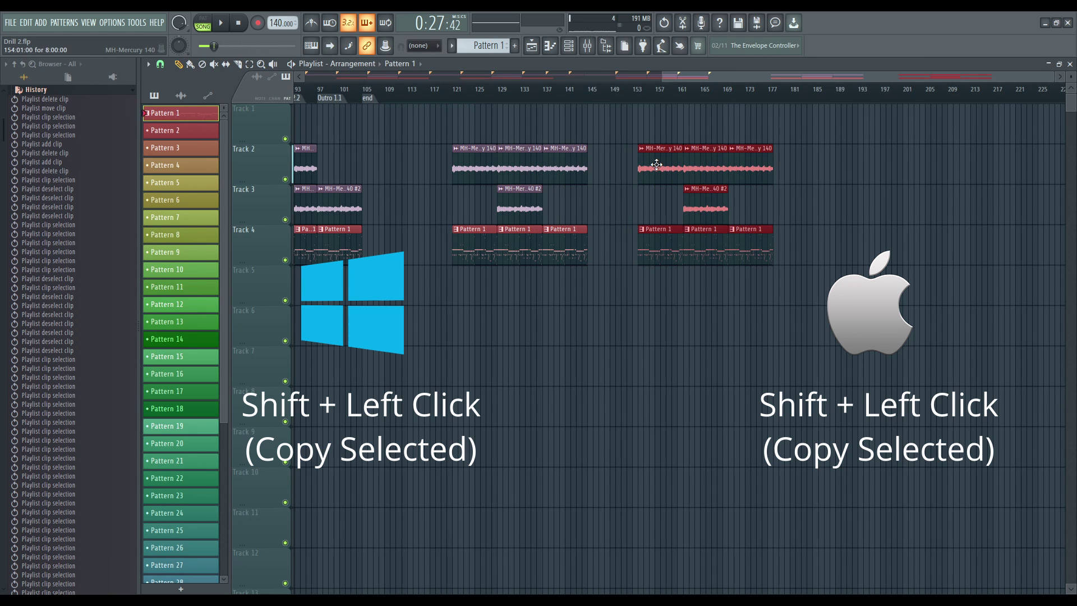
{"action": "right_click", "coordinate": [738, 248]}
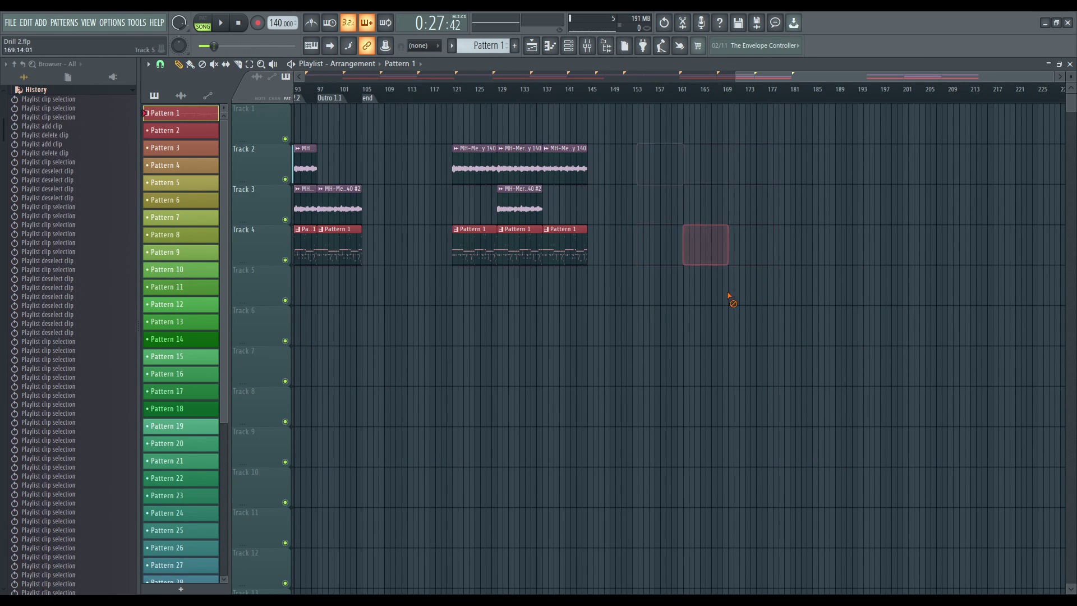
Step: Place a copy of the Track 3 audio clip from bar 129 further along the same track at bar 157
{"action": "left_click", "coordinate": [525, 209]}
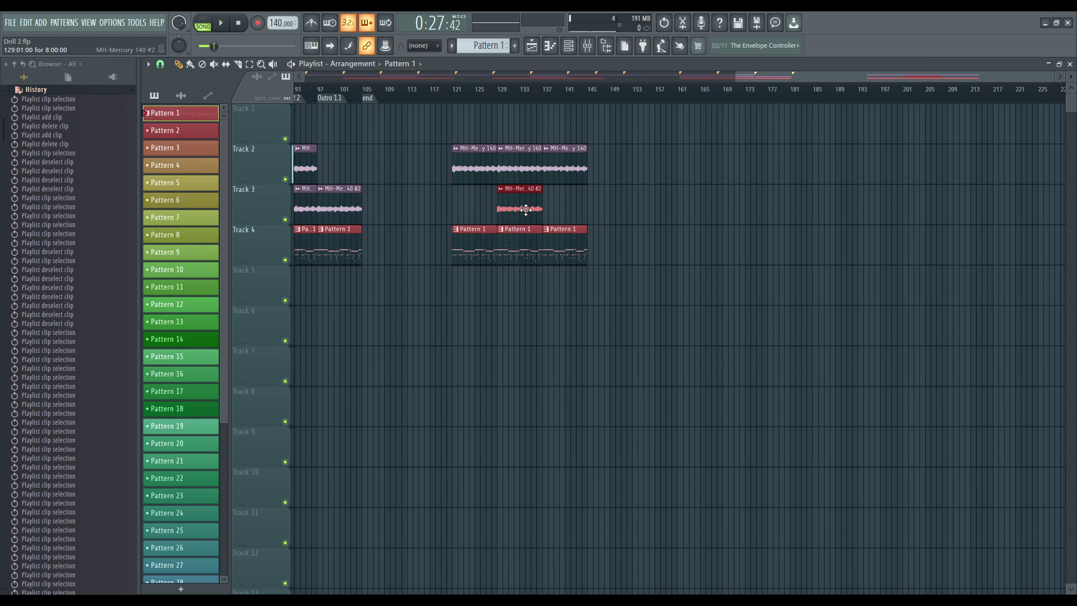
{"action": "left_click_drag", "start_coordinate": [525, 209], "coordinate": [682, 202]}
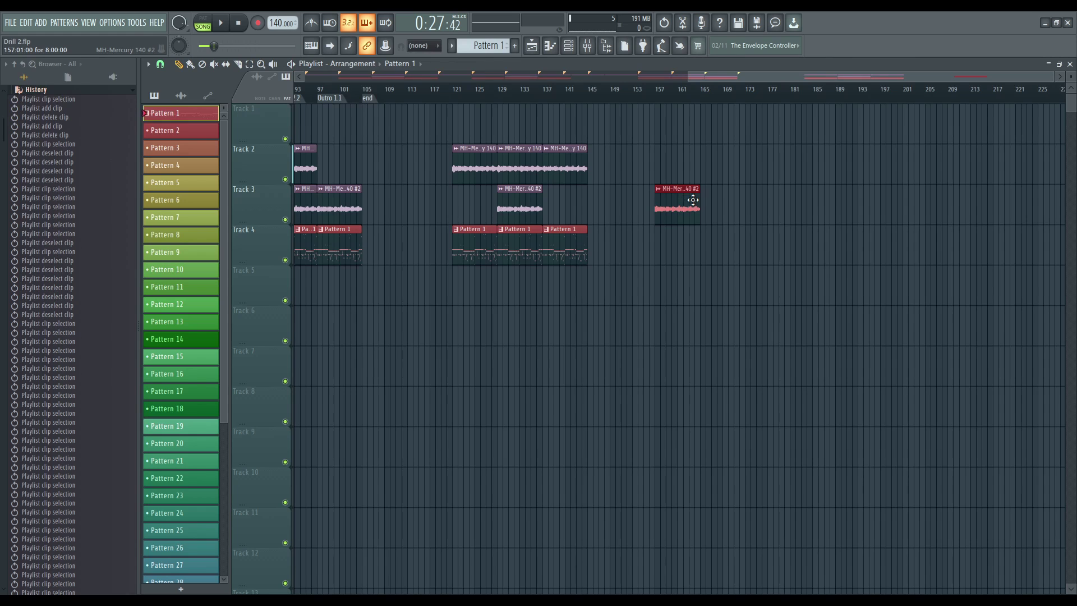
{"action": "scroll", "coordinate": [705, 356], "scroll_direction": "left", "scroll_amount": 10}
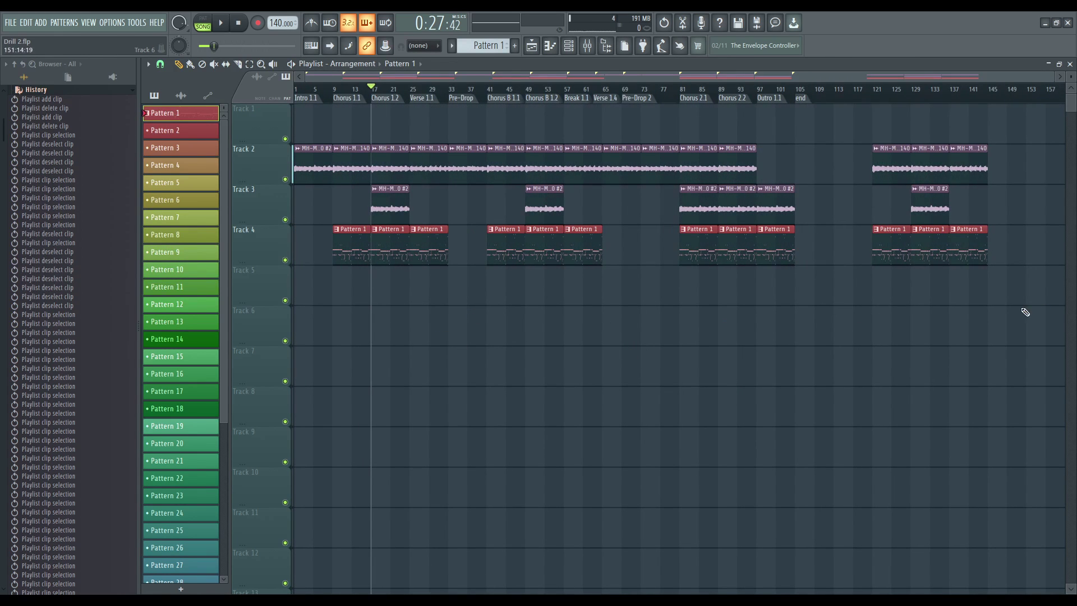
Step: Draw selection boxes over different areas of Tracks 2 to 4, including the clip block at bars 121 to 145
{"action": "left_click_drag", "start_coordinate": [1025, 312], "coordinate": [841, 130]}
{"action": "left_click_drag", "start_coordinate": [879, 426], "coordinate": [700, 313]}
{"action": "left_click_drag", "start_coordinate": [633, 361], "coordinate": [708, 382]}
{"action": "right_click", "coordinate": [735, 328]}
{"action": "scroll", "coordinate": [1050, 334], "scroll_direction": "up", "scroll_amount": 5}
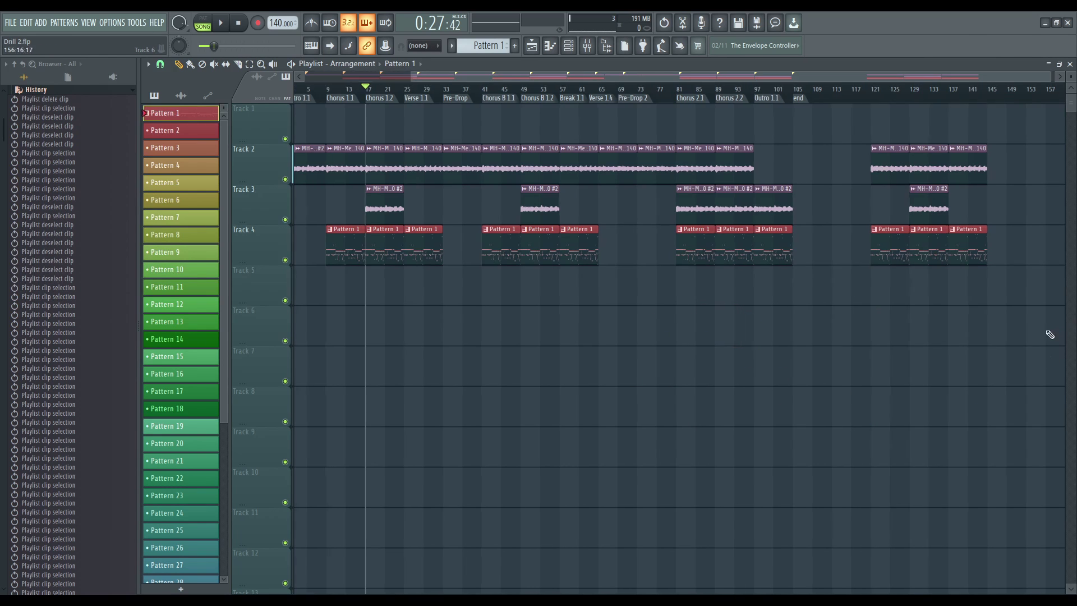
{"action": "left_click_drag", "start_coordinate": [1017, 331], "coordinate": [673, 134]}
{"action": "scroll", "coordinate": [860, 375], "scroll_direction": "down", "scroll_amount": 4}
{"action": "left_click_drag", "start_coordinate": [826, 381], "coordinate": [619, 176]}
{"action": "left_click_drag", "start_coordinate": [1022, 342], "coordinate": [791, 104]}
Step: Toggle the selection of individual Track 3 and 4 clips from Chorus 2.1 to Outro 1.1, and clear the selection
{"action": "left_click", "coordinate": [652, 317]}
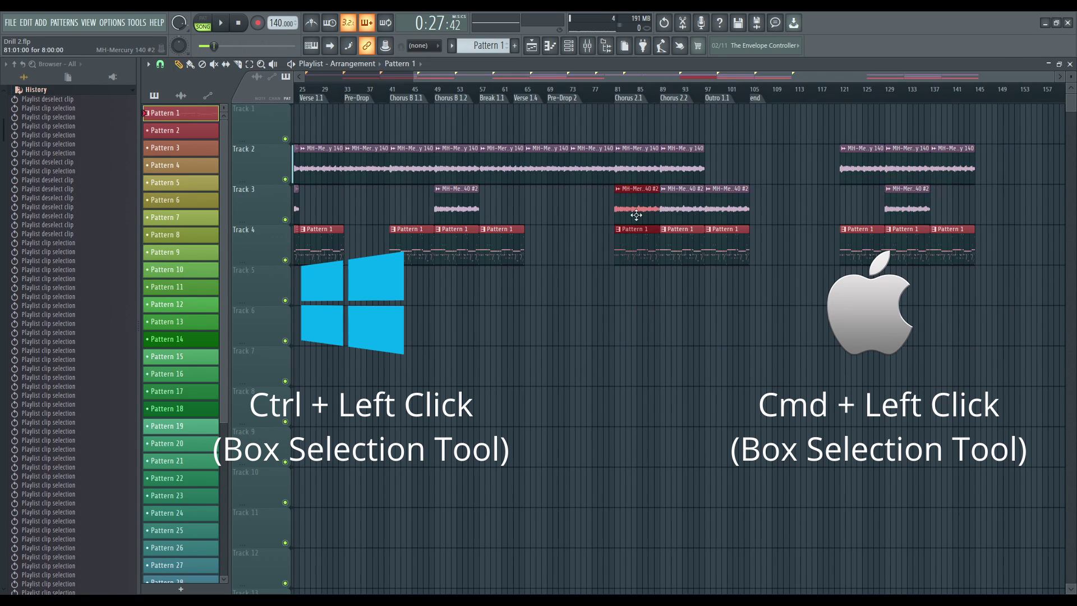
{"action": "left_click", "coordinate": [678, 208]}
{"action": "left_click", "coordinate": [722, 219], "text": "ctrl"}
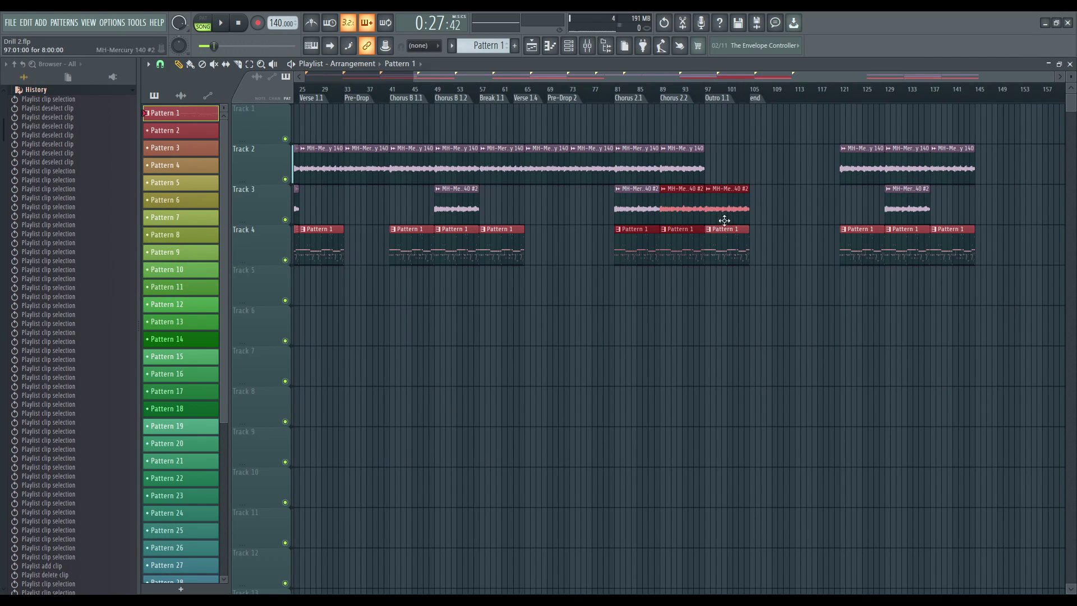
{"action": "left_click", "coordinate": [727, 349]}
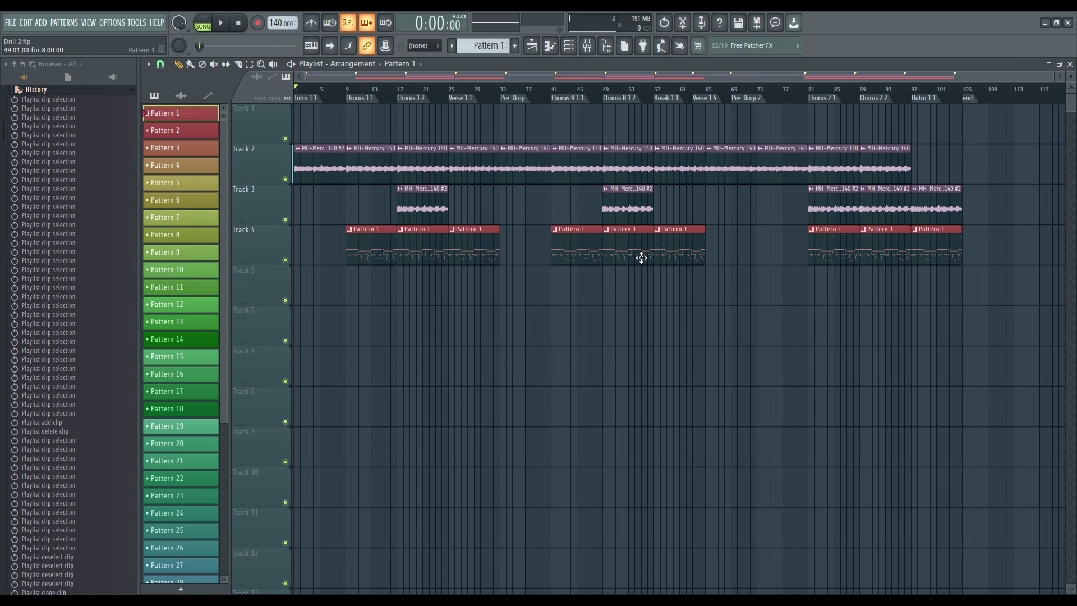
Step: Box-select the Track 2 to 4 clips from Chorus B 1.1 through Break 1.1 and mute them
{"action": "scroll", "coordinate": [772, 290], "scroll_direction": "down", "scroll_amount": 1}
{"action": "scroll", "coordinate": [743, 355], "scroll_direction": "up", "scroll_amount": 3}
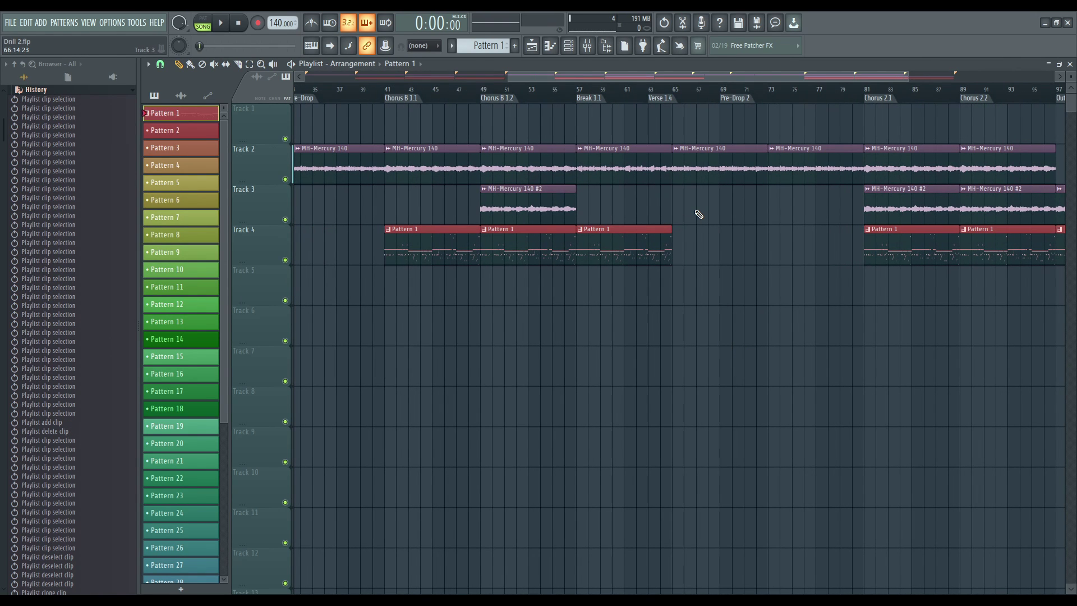
{"action": "scroll", "coordinate": [697, 214], "scroll_direction": "down", "scroll_amount": 1}
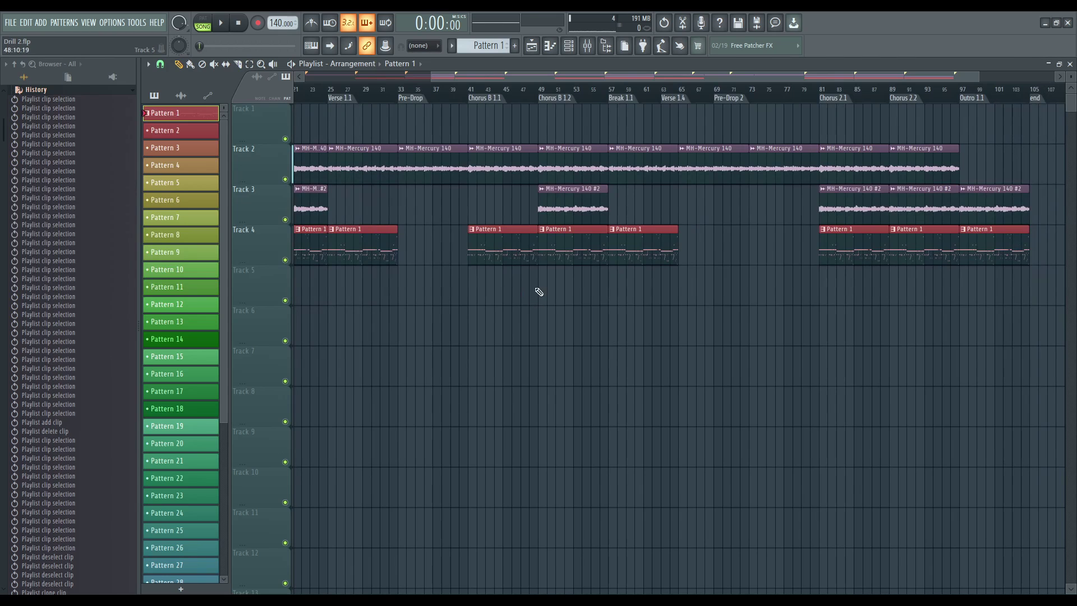
{"action": "left_click_drag", "start_coordinate": [493, 280], "coordinate": [503, 253]}
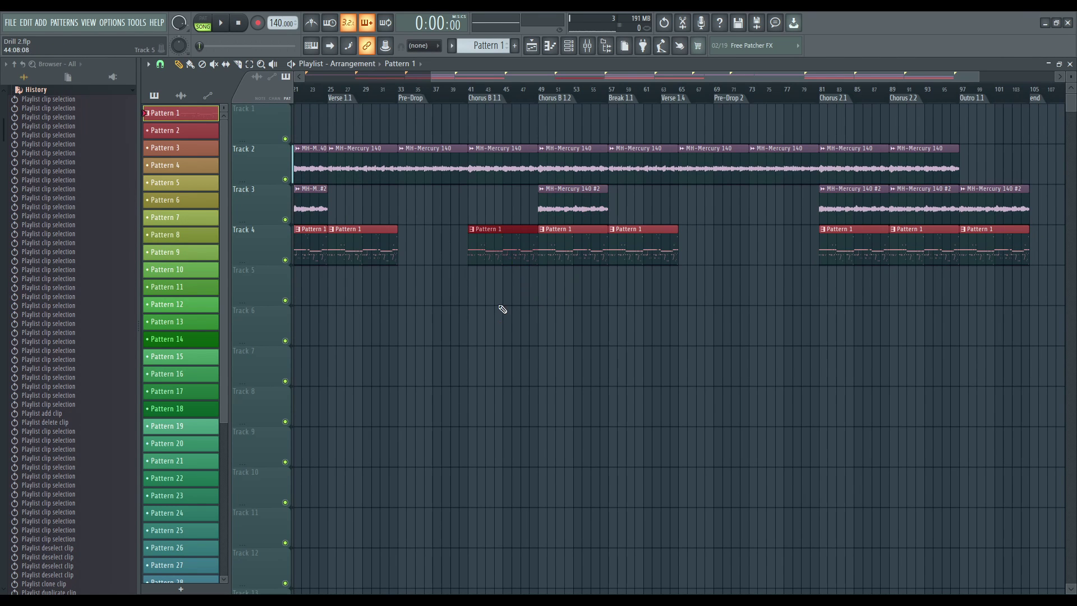
{"action": "left_click_drag", "start_coordinate": [498, 312], "coordinate": [640, 168]}
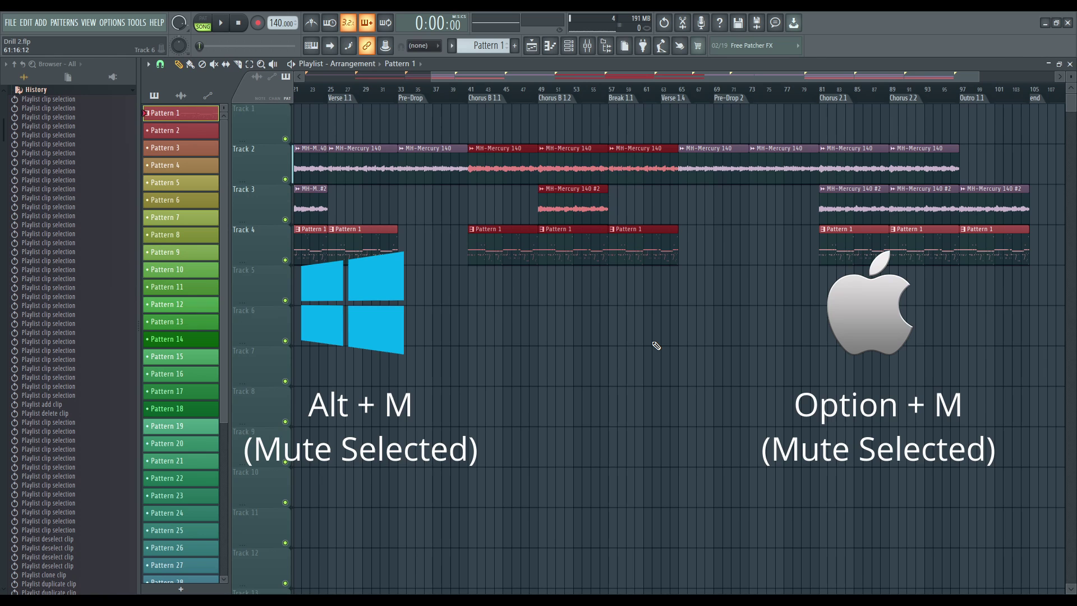
{"action": "key", "text": "alt+m"}
Step: Reselect the muted Chorus B 1.1 to Break 1.1 clips, unmute them, mute them again and unmute them once more
{"action": "scroll", "coordinate": [712, 345], "scroll_direction": "down", "scroll_amount": 1}
{"action": "scroll", "coordinate": [712, 345], "scroll_direction": "down", "scroll_amount": 1}
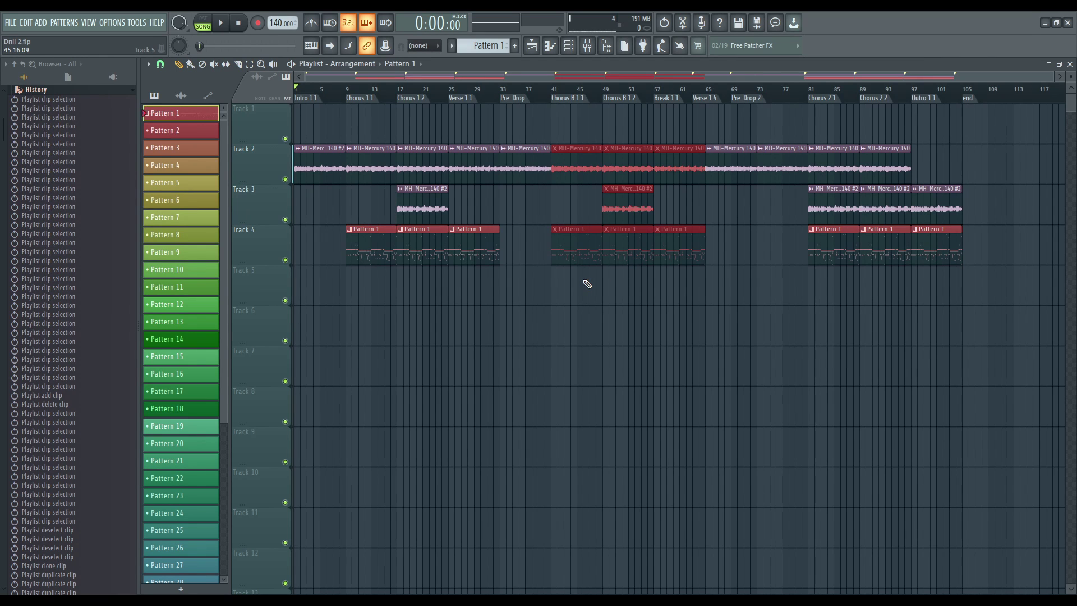
{"action": "left_click_drag", "start_coordinate": [567, 305], "coordinate": [681, 146]}
{"action": "key", "text": "shift+alt+m"}
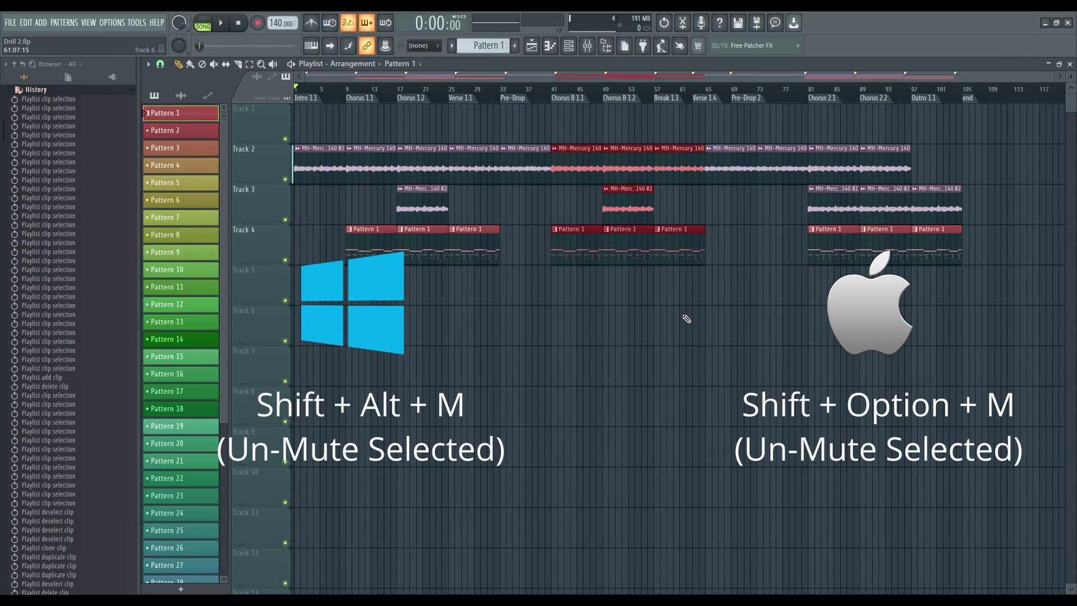
{"action": "key", "text": "alt+m"}
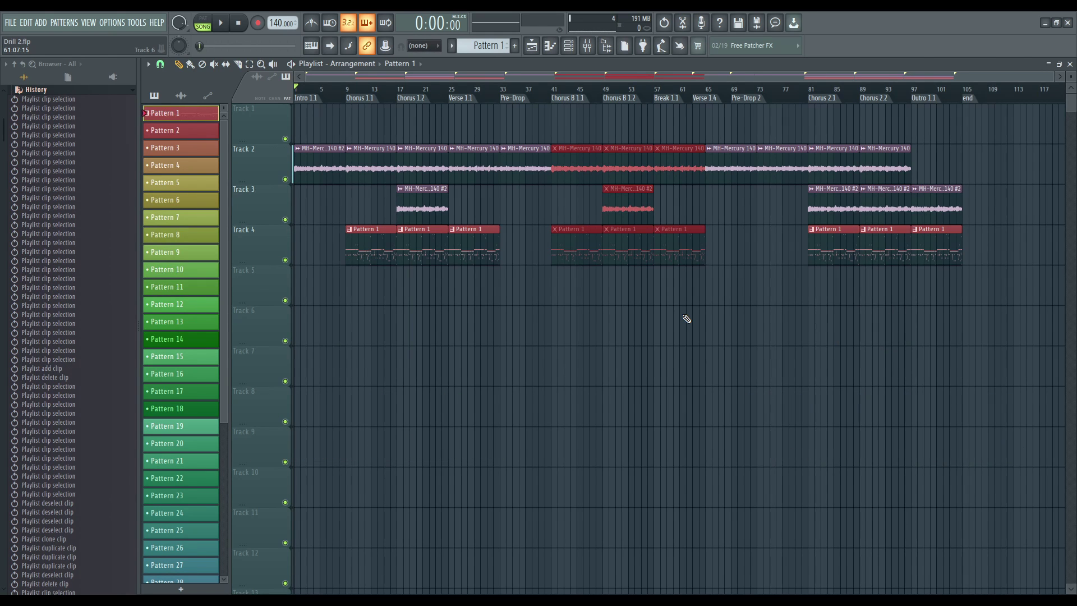
{"action": "key", "text": "shift+alt+m"}
Step: Move the Pattern 1 clip at Break 1.1 from Track 4 down to Track 7
{"action": "scroll", "coordinate": [645, 314], "scroll_direction": "up", "scroll_amount": 5, "text": "ctrl"}
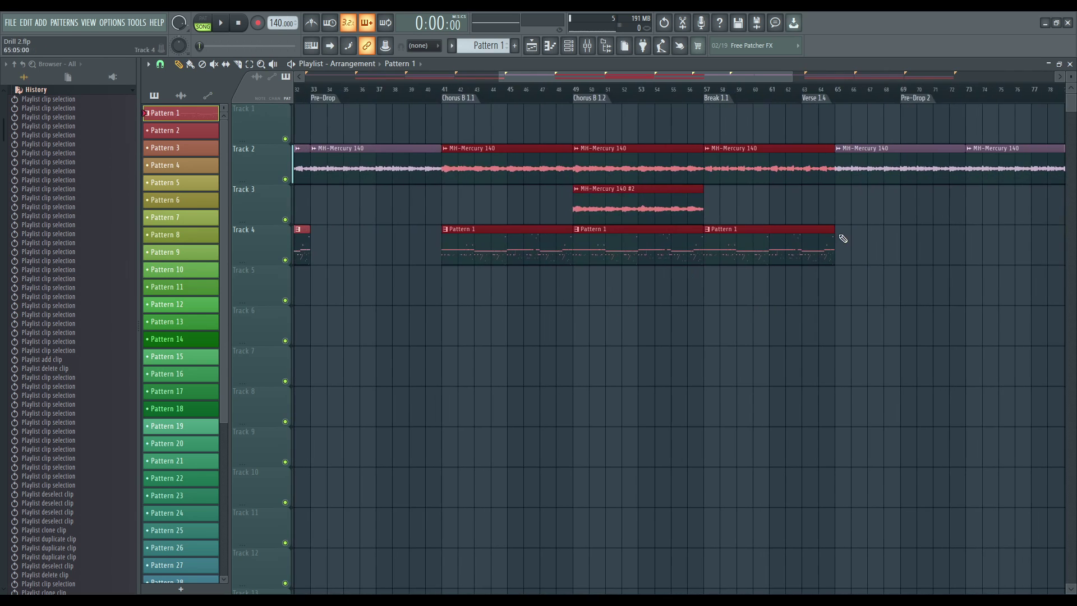
{"action": "scroll", "coordinate": [600, 293], "scroll_direction": "up", "scroll_amount": 3, "text": "ctrl"}
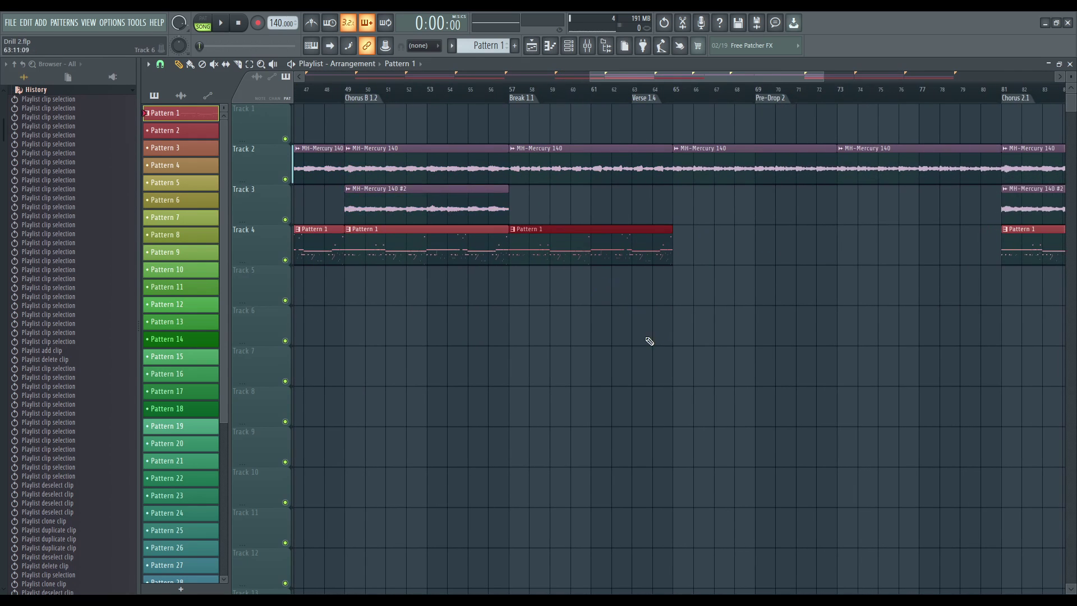
{"action": "scroll", "coordinate": [583, 235], "scroll_direction": "up", "scroll_amount": 3, "text": "ctrl"}
{"action": "left_click_drag", "start_coordinate": [583, 235], "coordinate": [553, 375]}
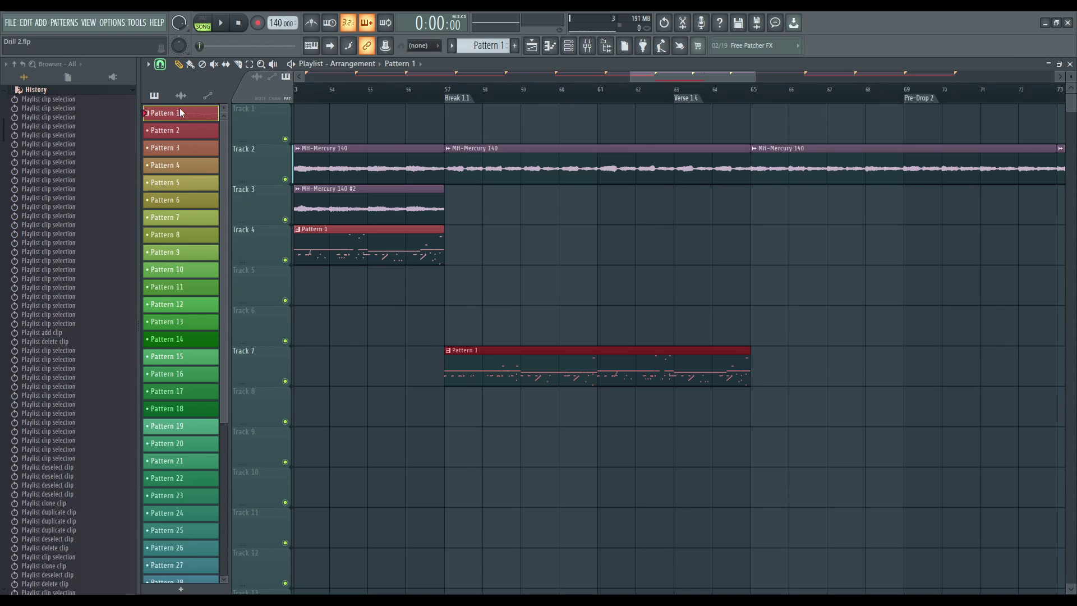
Step: Slide the Pattern 1 clip sideways along Track 7 to try out snap to grid, keeping its start at bar 57
{"action": "left_click_drag", "start_coordinate": [476, 350], "coordinate": [476, 350]}
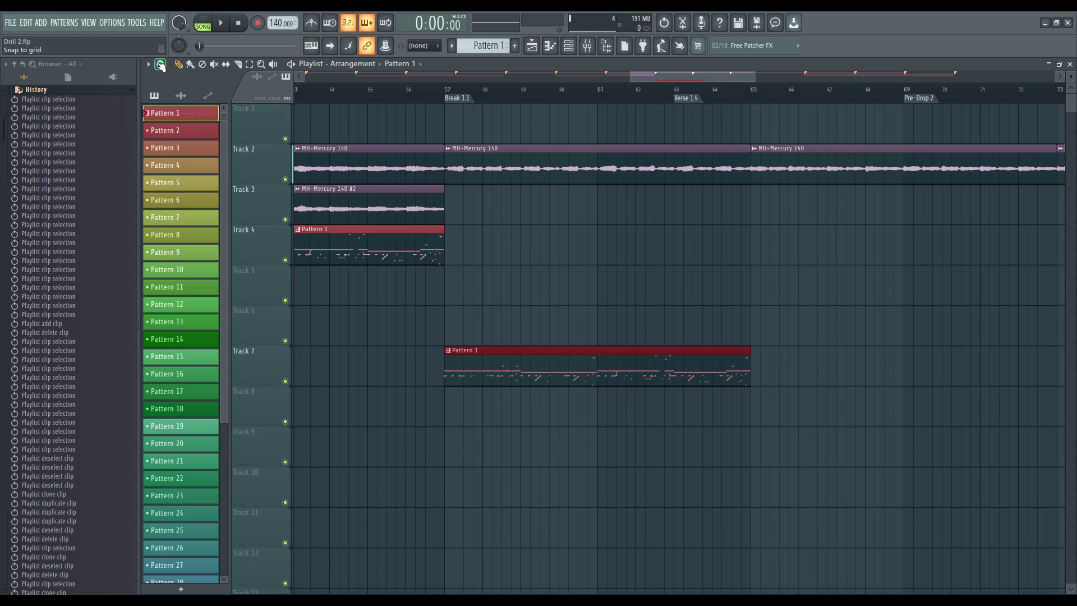
{"action": "scroll", "coordinate": [463, 404], "scroll_direction": "down", "scroll_amount": 1}
{"action": "scroll", "coordinate": [463, 404], "scroll_direction": "up", "scroll_amount": 2}
{"action": "left_click_drag", "start_coordinate": [510, 359], "coordinate": [562, 365]}
{"action": "scroll", "coordinate": [750, 418], "scroll_direction": "down", "scroll_amount": 3, "text": "ctrl"}
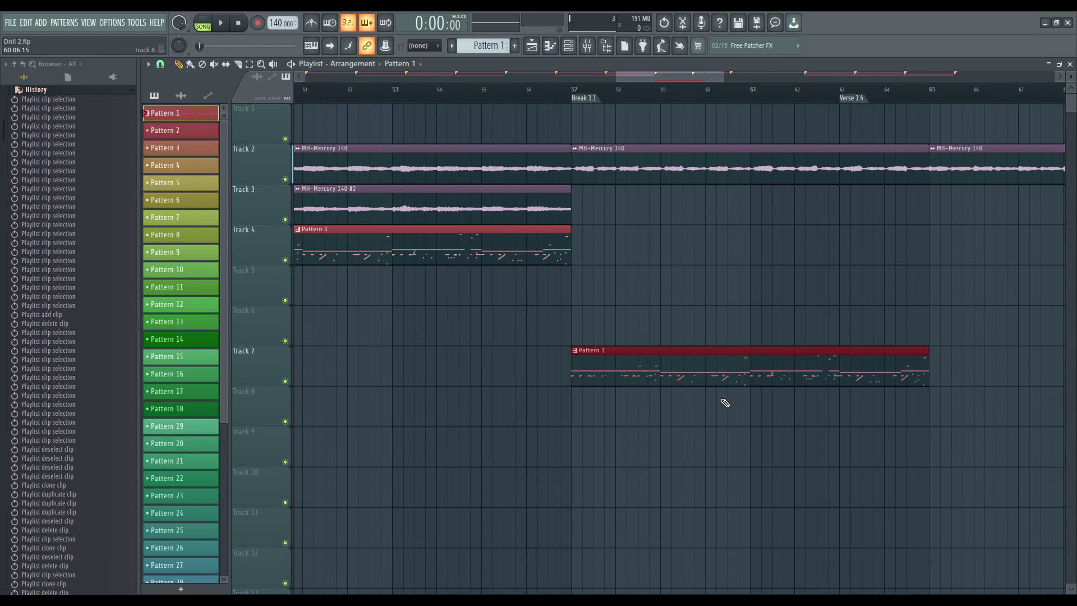
{"action": "scroll", "coordinate": [606, 416], "scroll_direction": "down", "scroll_amount": 5, "text": "ctrl"}
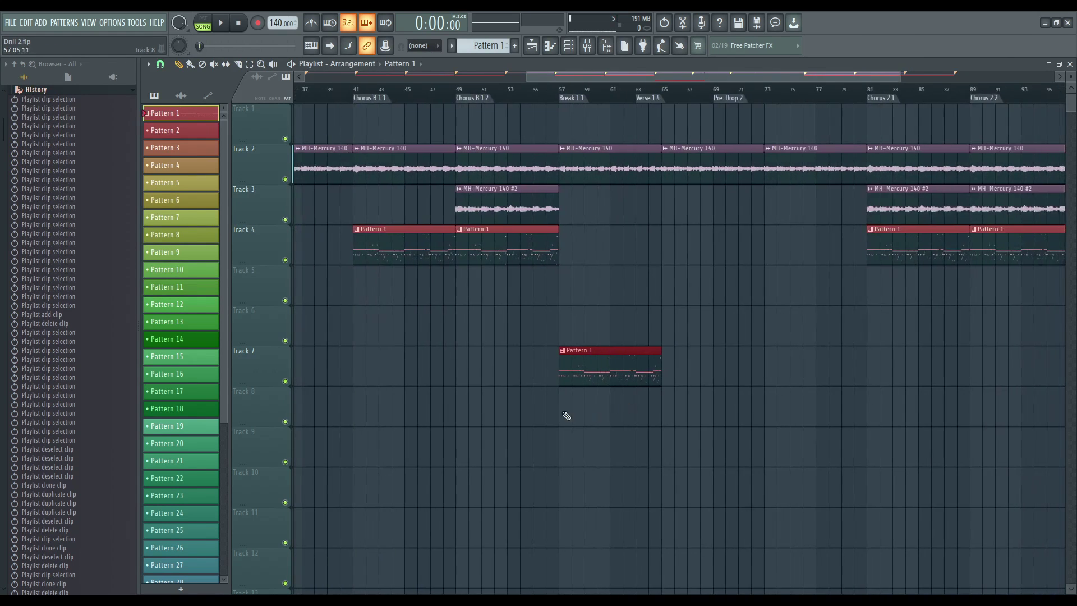
Step: Slide the Pattern 1 clip along Track 7 off the grid to between bars 57 and 58, and undo the moves
{"action": "scroll", "coordinate": [561, 393], "scroll_direction": "up", "scroll_amount": 4, "text": "ctrl"}
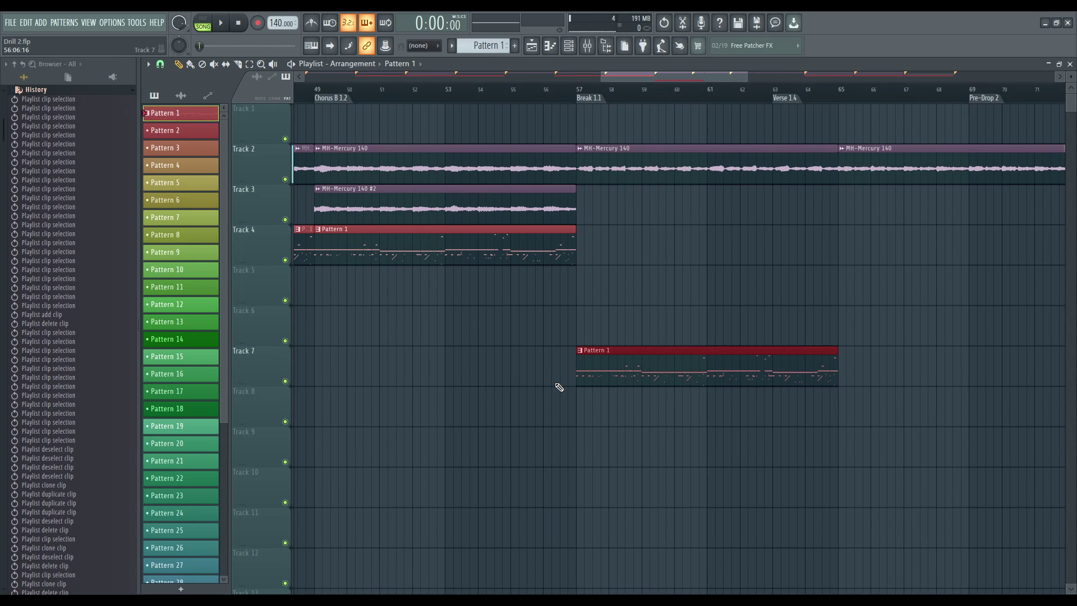
{"action": "scroll", "coordinate": [567, 383], "scroll_direction": "up", "scroll_amount": 3, "text": "ctrl"}
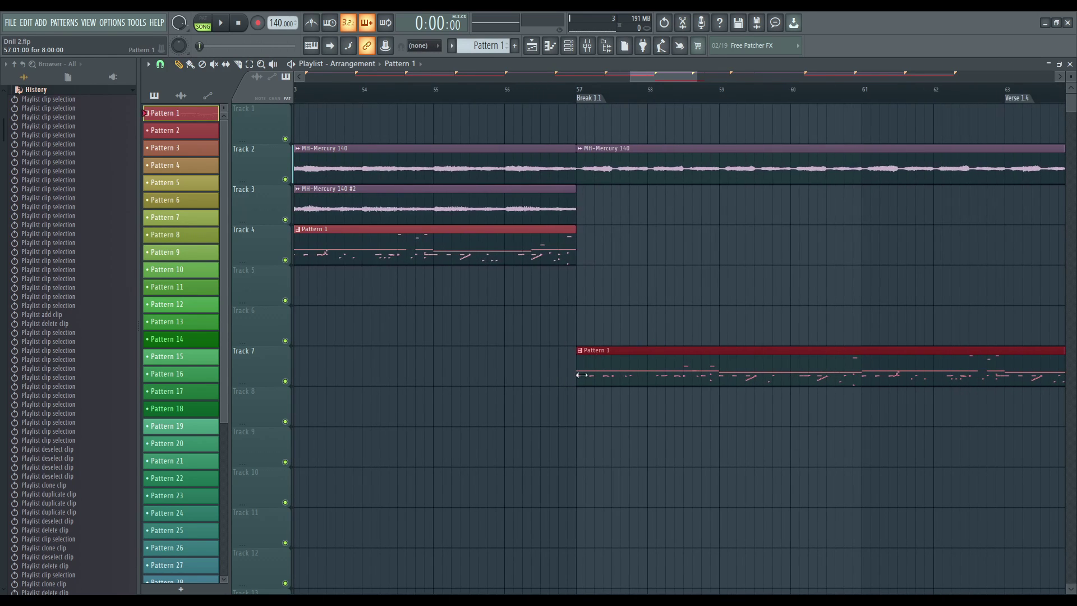
{"action": "left_click_drag", "start_coordinate": [615, 359], "coordinate": [697, 368]}
{"action": "scroll", "coordinate": [697, 367], "scroll_direction": "down", "scroll_amount": 5}
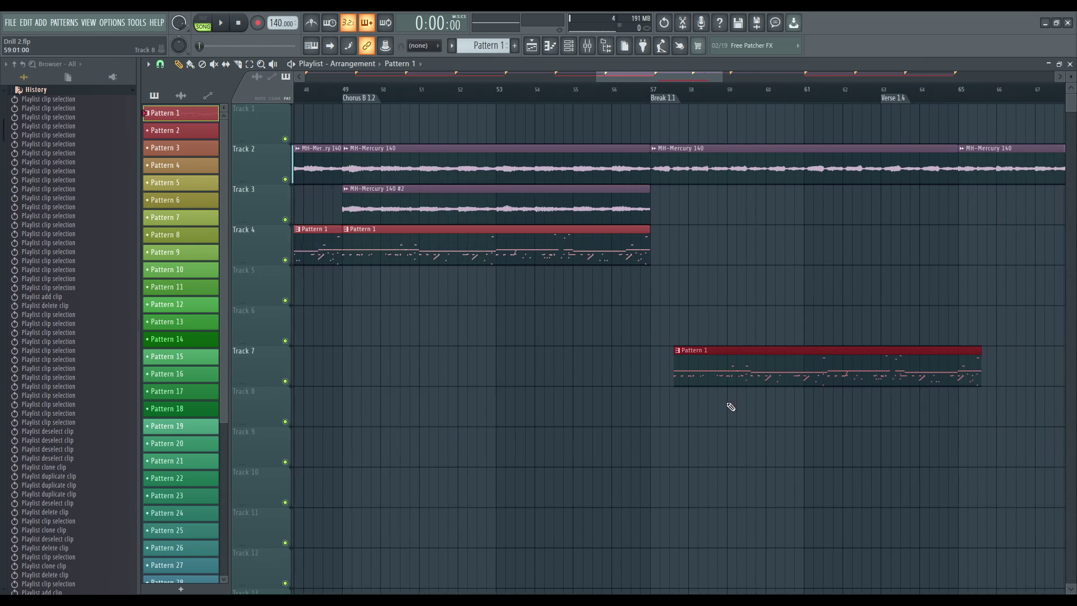
{"action": "key", "text": "ctrl+z"}
Step: Move the Break 1.1 Pattern 1 clip from Track 4 to Track 7, off the grid between bars 59 and 60, and quick quantize it
{"action": "scroll", "coordinate": [675, 344], "scroll_direction": "up", "scroll_amount": 5}
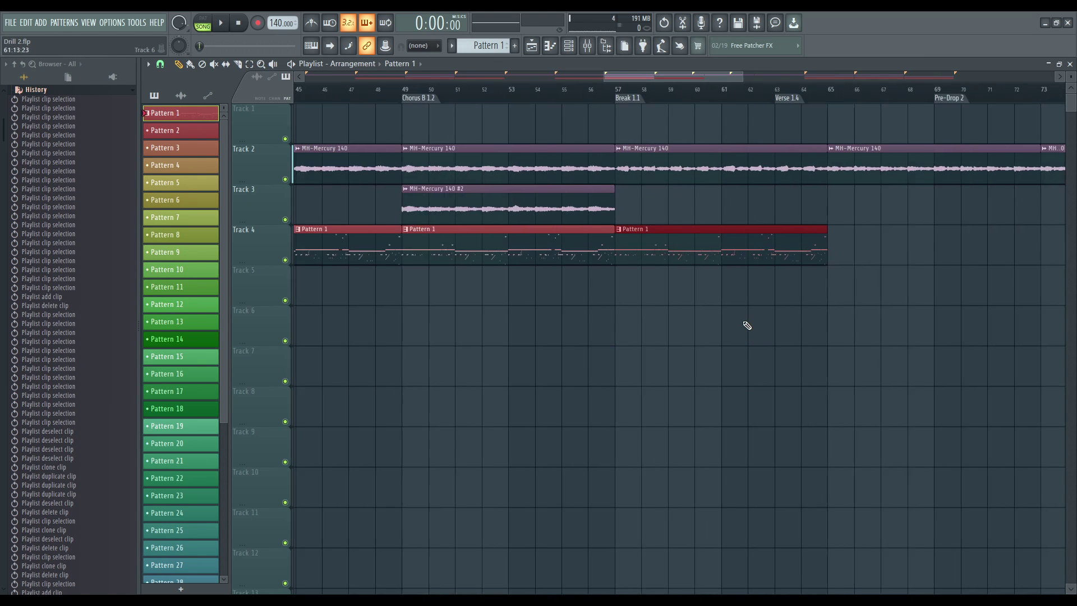
{"action": "left_click_drag", "start_coordinate": [543, 240], "coordinate": [654, 353]}
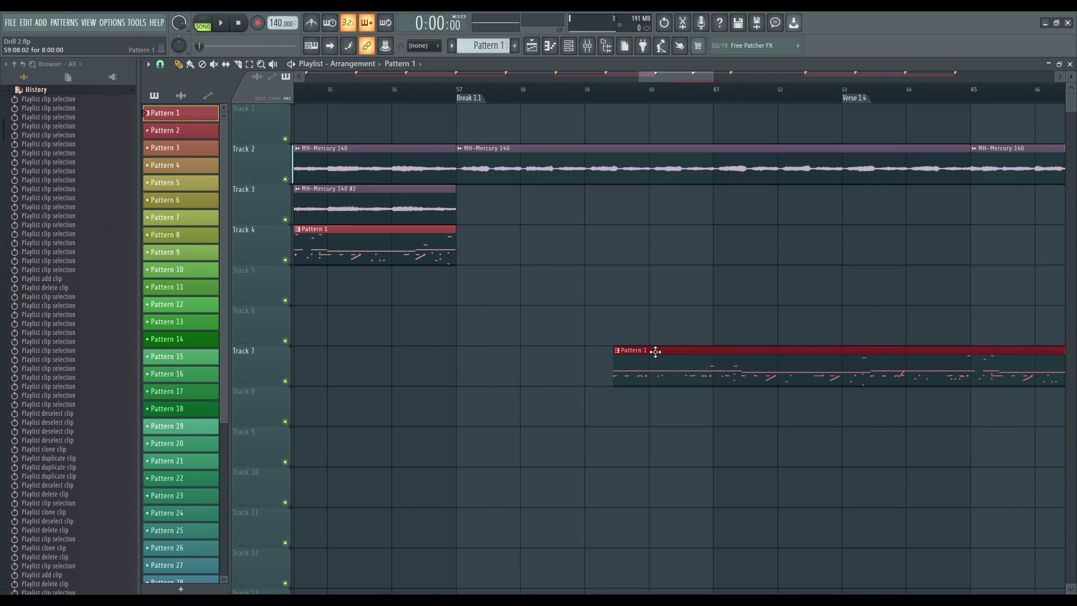
{"action": "scroll", "coordinate": [660, 427], "scroll_direction": "down", "scroll_amount": 4}
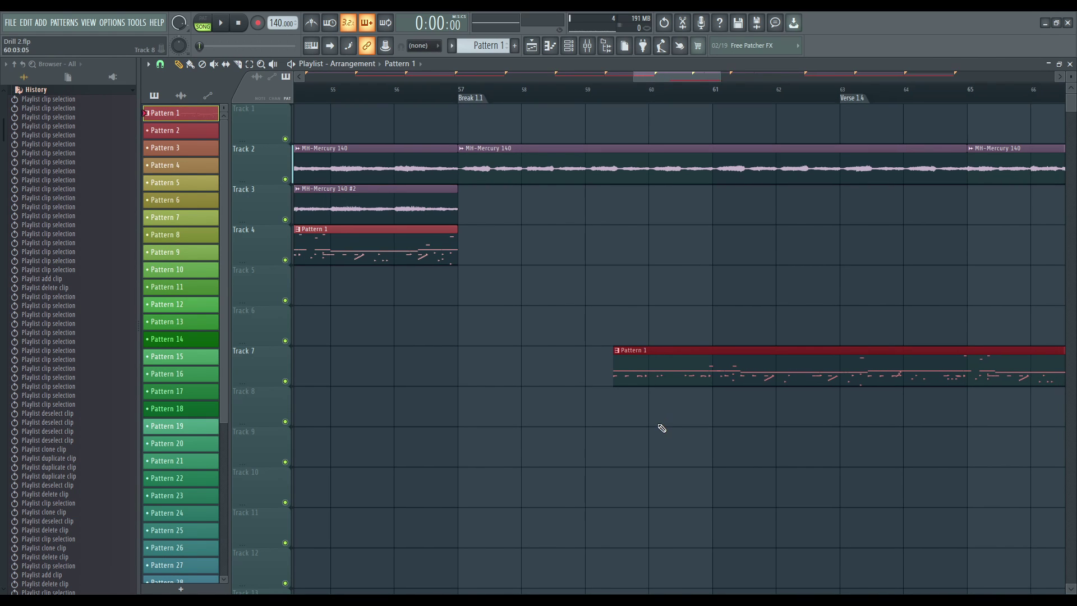
{"action": "scroll", "coordinate": [659, 404], "scroll_direction": "down", "scroll_amount": 3}
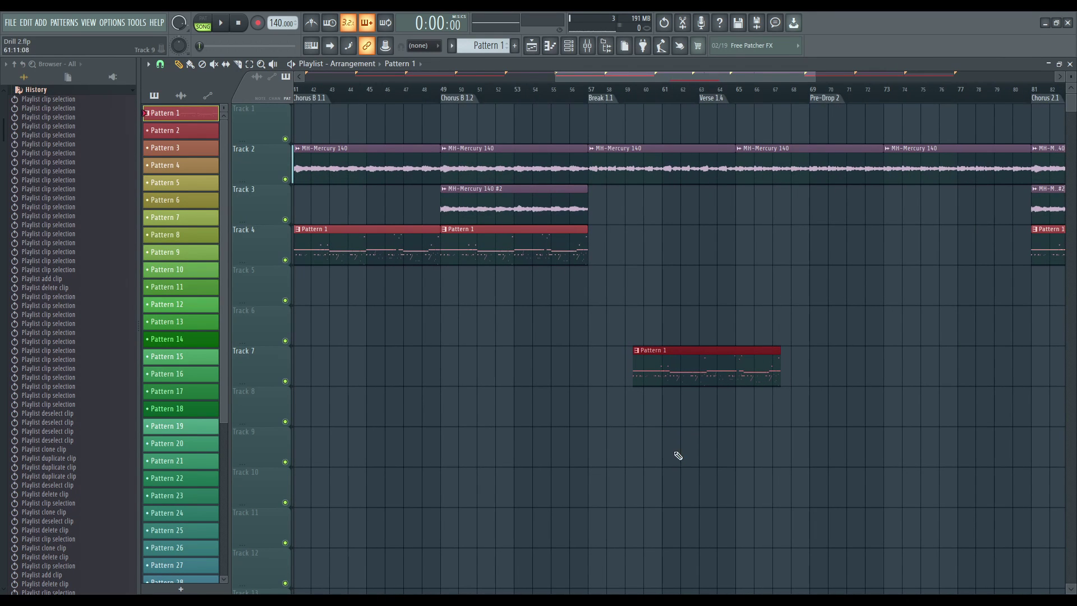
{"action": "scroll", "coordinate": [726, 395], "scroll_direction": "up", "scroll_amount": 4}
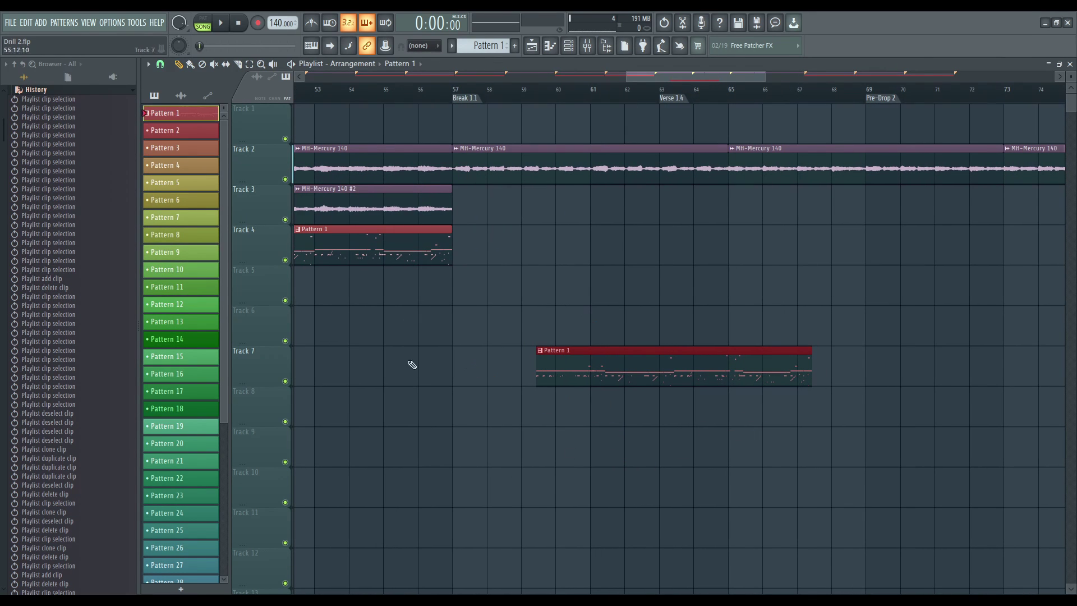
{"action": "left_click_drag", "start_coordinate": [581, 306], "coordinate": [609, 442]}
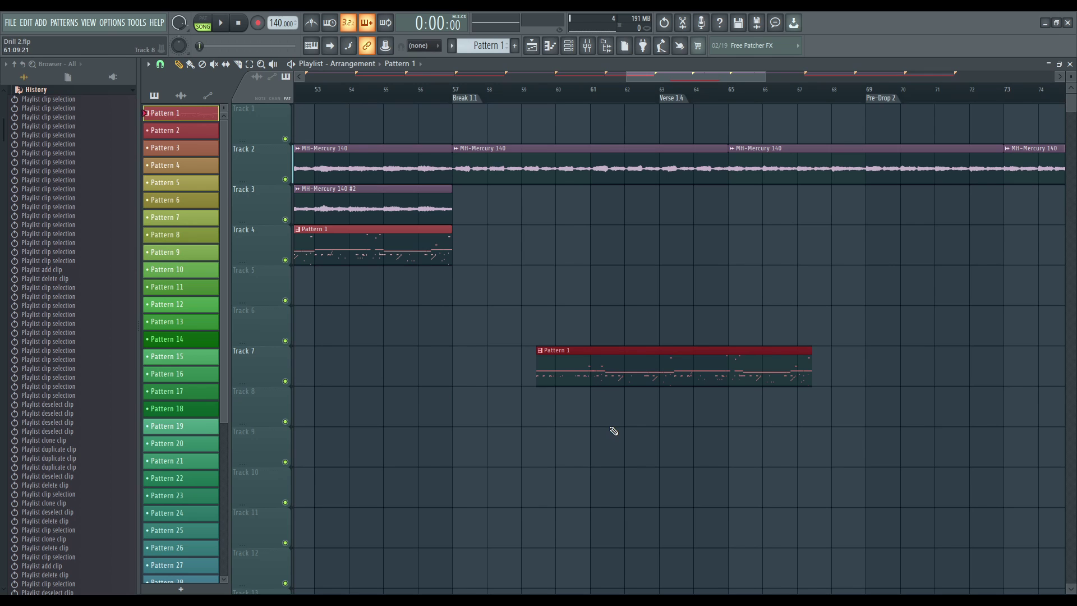
{"action": "key", "text": "shift+q"}
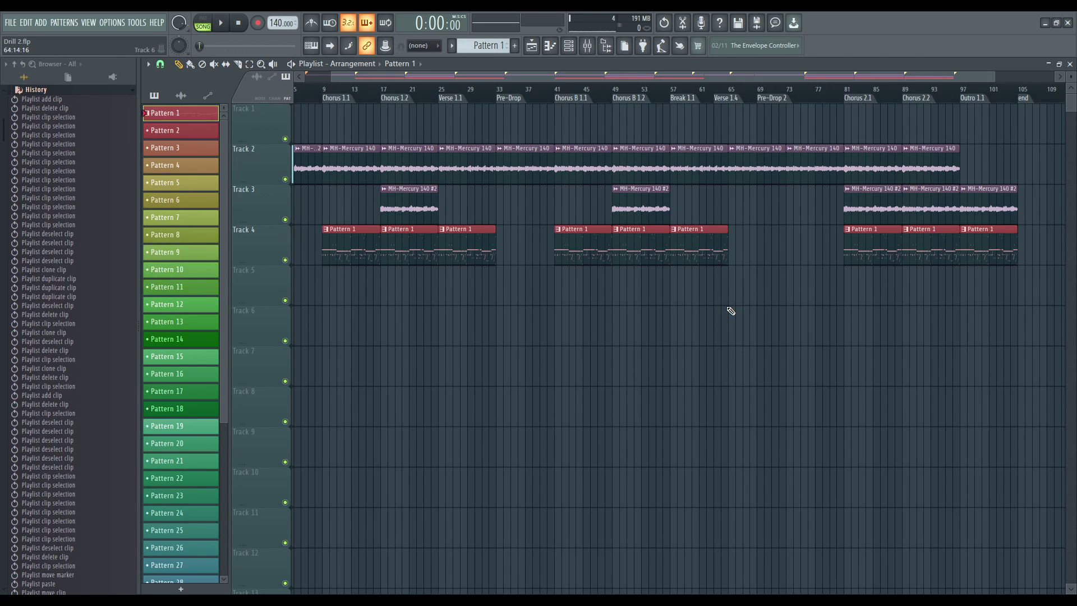
Step: Box-select the Track 2 to 4 clips from Chorus B 1.1 through Break 1.1, invert the selection and clear it
{"action": "left_click_drag", "start_coordinate": [576, 359], "coordinate": [708, 168]}
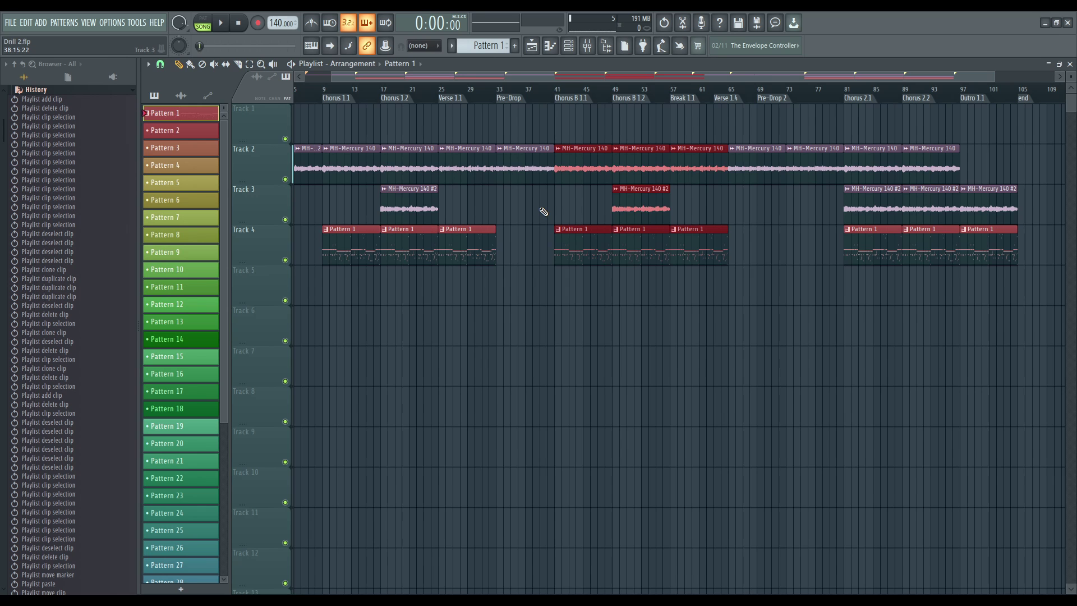
{"action": "key", "text": "ctrl+i"}
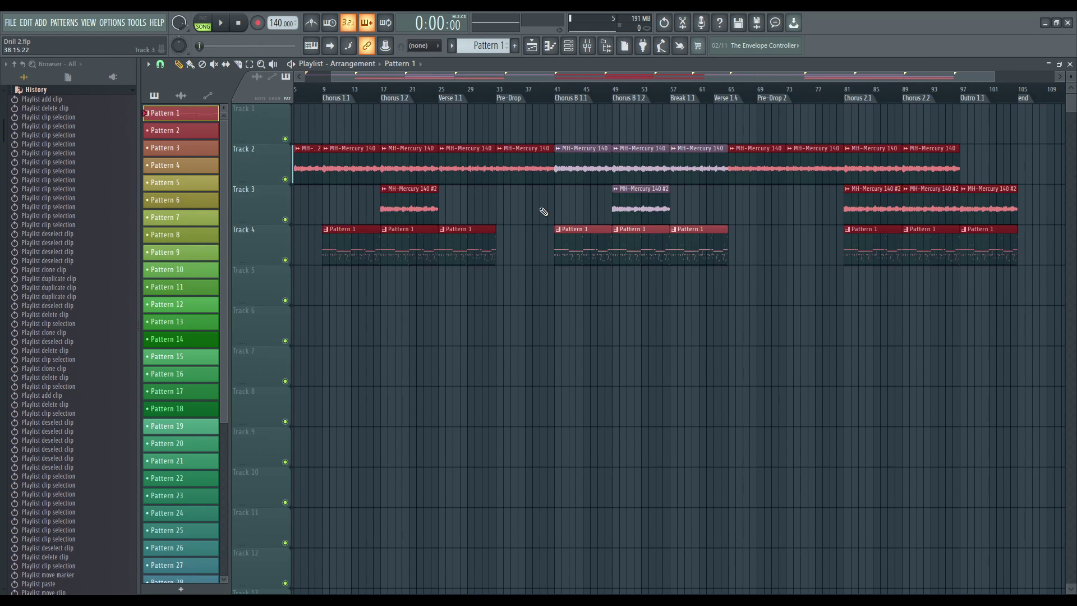
{"action": "mouse_move", "coordinate": [519, 164]}
{"action": "left_mouse_down"}
{"action": "mouse_move", "coordinate": [521, 286]}
{"action": "mouse_move", "coordinate": [544, 141]}
{"action": "mouse_move", "coordinate": [521, 168]}
{"action": "left_mouse_up"}
{"action": "key", "text": "ctrl+d"}
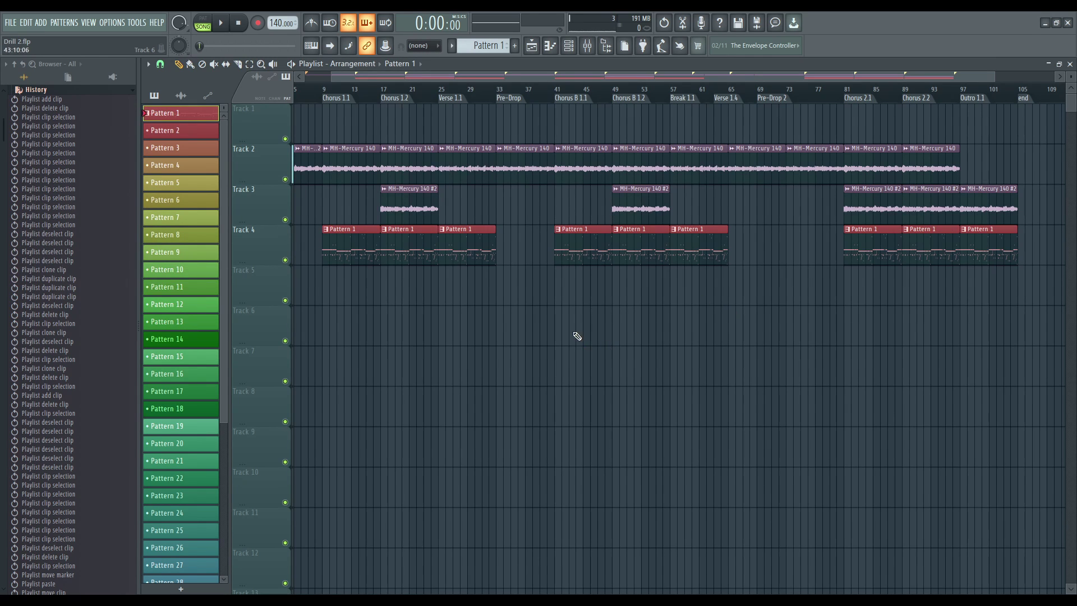
Step: Reselect the Chorus B 1.1 to Break 1.1 clips on Tracks 2 to 4, invert the selection and invert it back
{"action": "left_click_drag", "start_coordinate": [574, 386], "coordinate": [711, 144]}
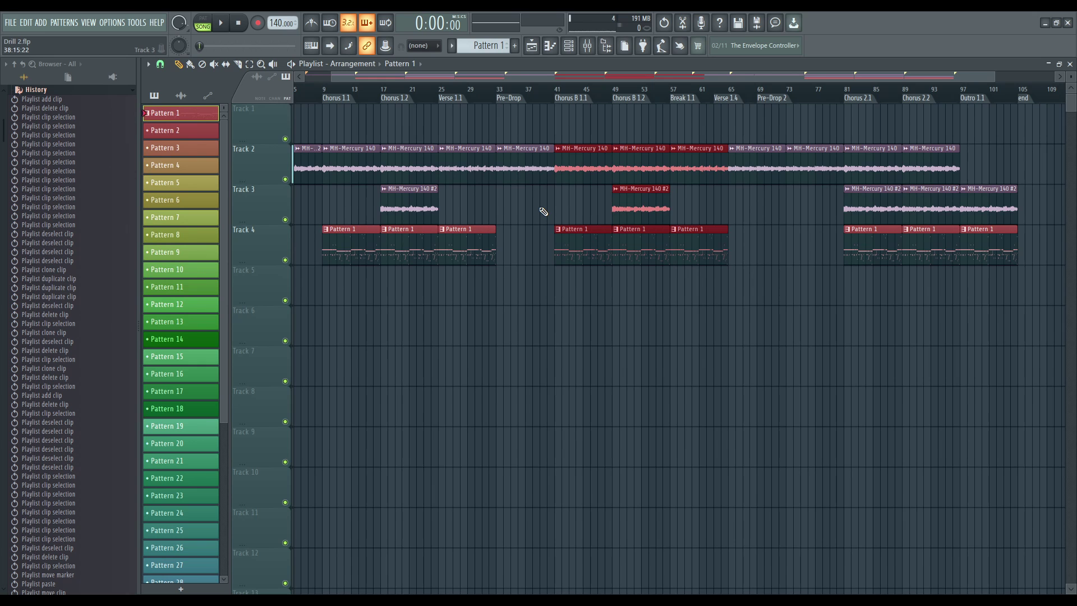
{"action": "key", "text": "shift+i"}
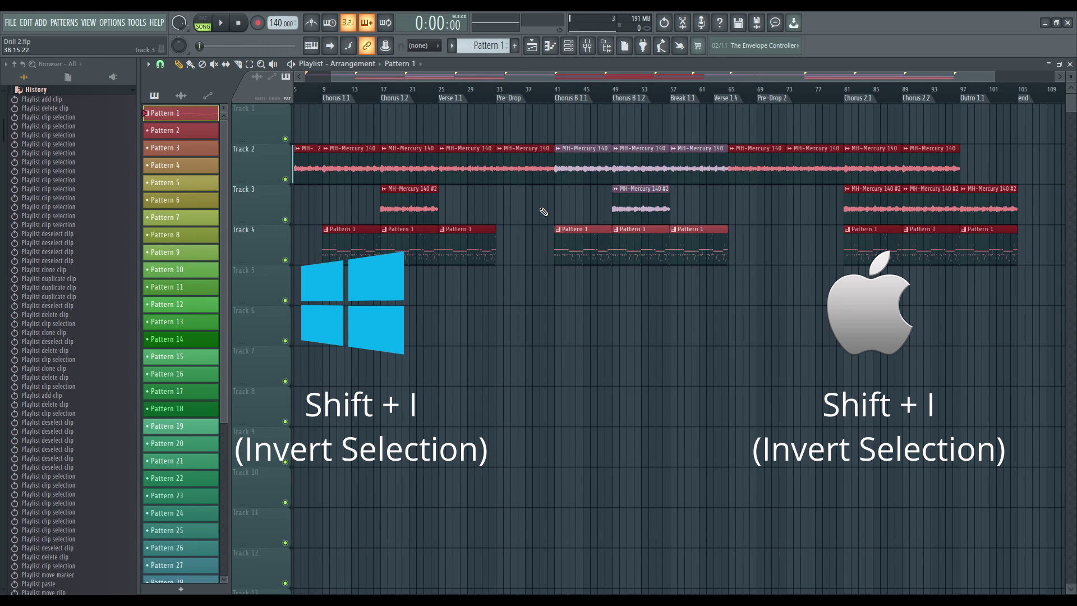
{"action": "left_click_drag", "start_coordinate": [521, 152], "coordinate": [479, 157]}
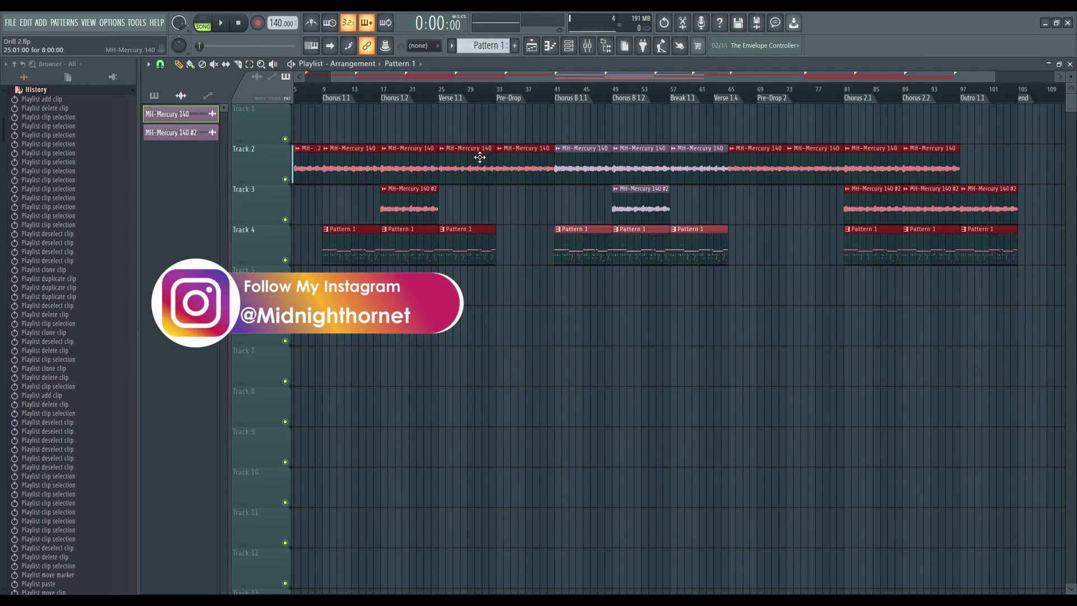
{"action": "left_click", "coordinate": [479, 157]}
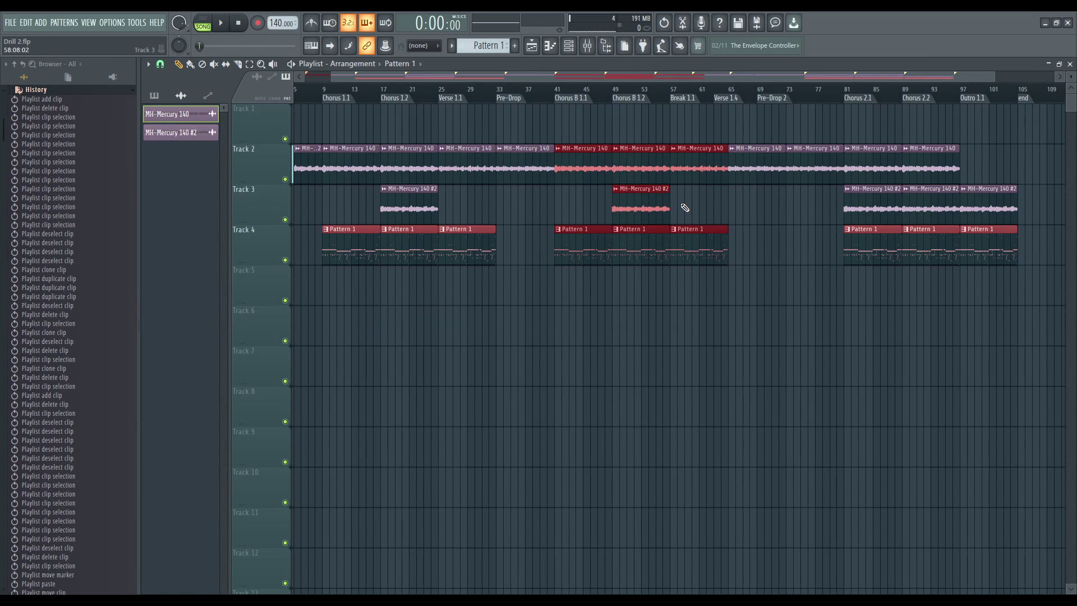
Step: Open the mixer over the playlist
{"action": "key", "text": "F9"}
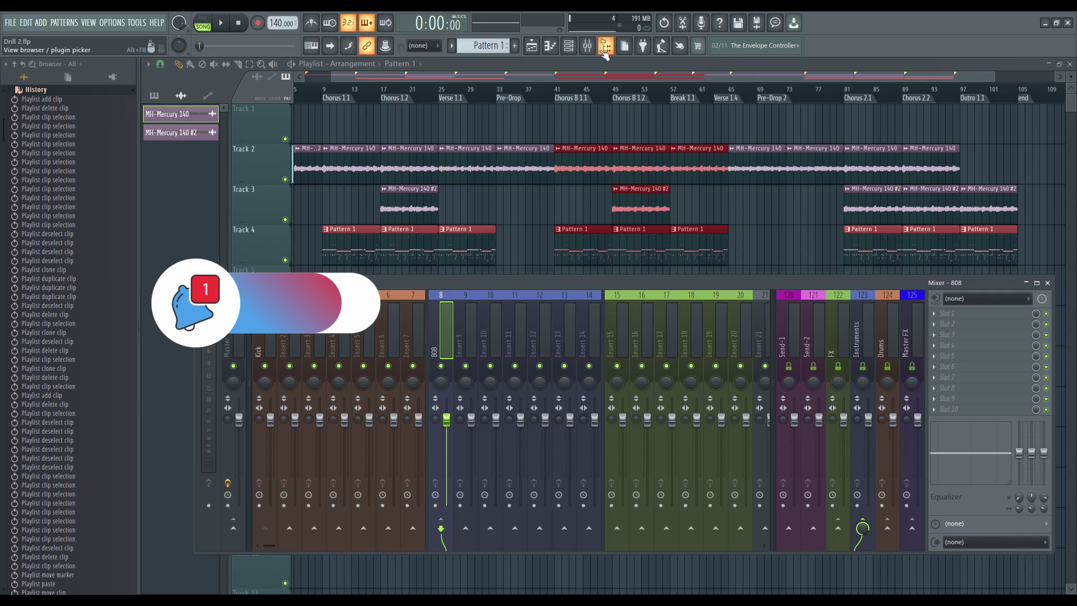